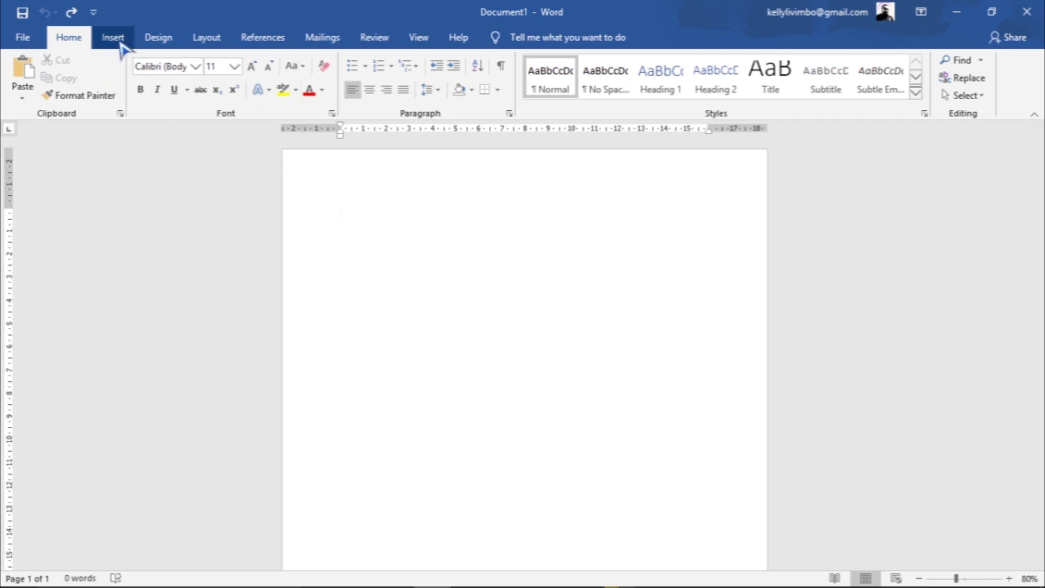
- Open the chart insertion dialog and preview several Column subtypes as well as the Line, Pie and Bar chart types
click(120, 44)
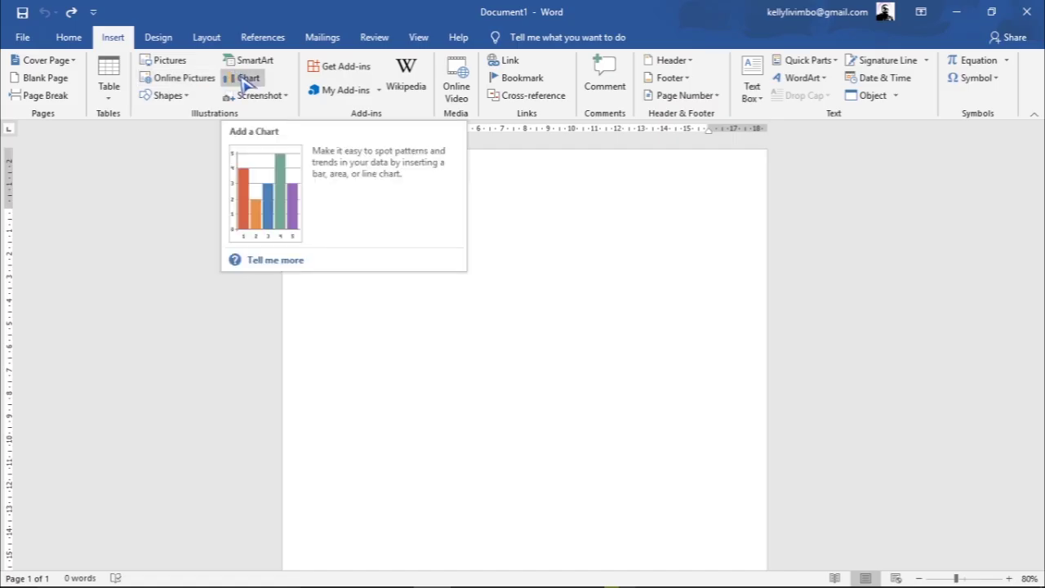
click(245, 78)
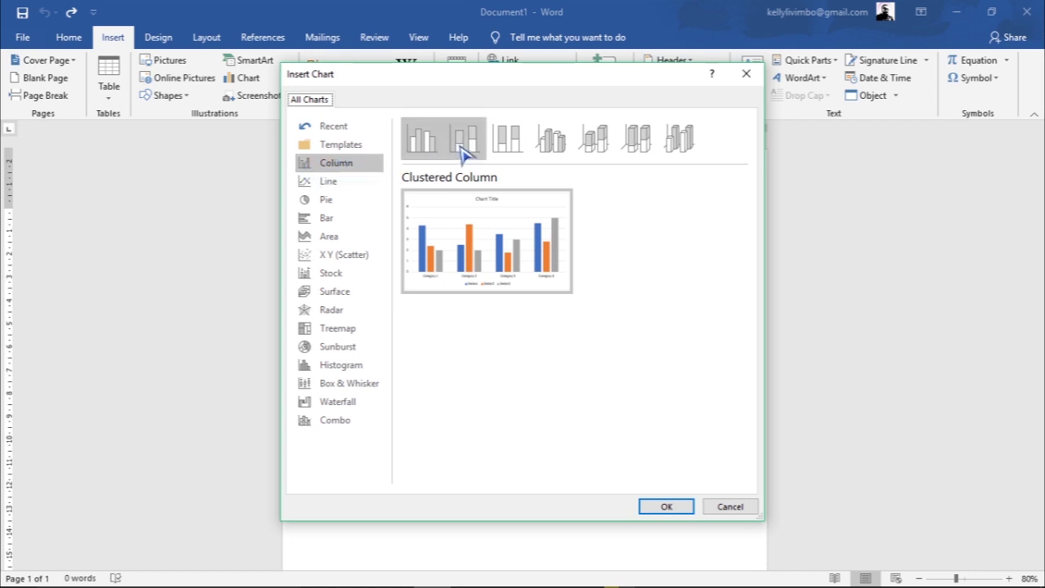
click(544, 144)
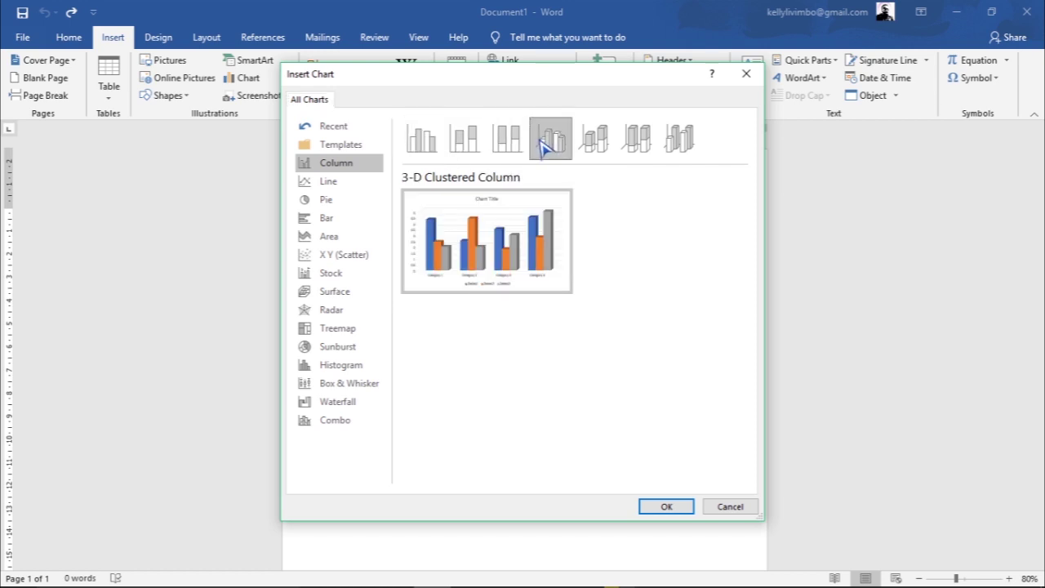
click(611, 148)
click(647, 143)
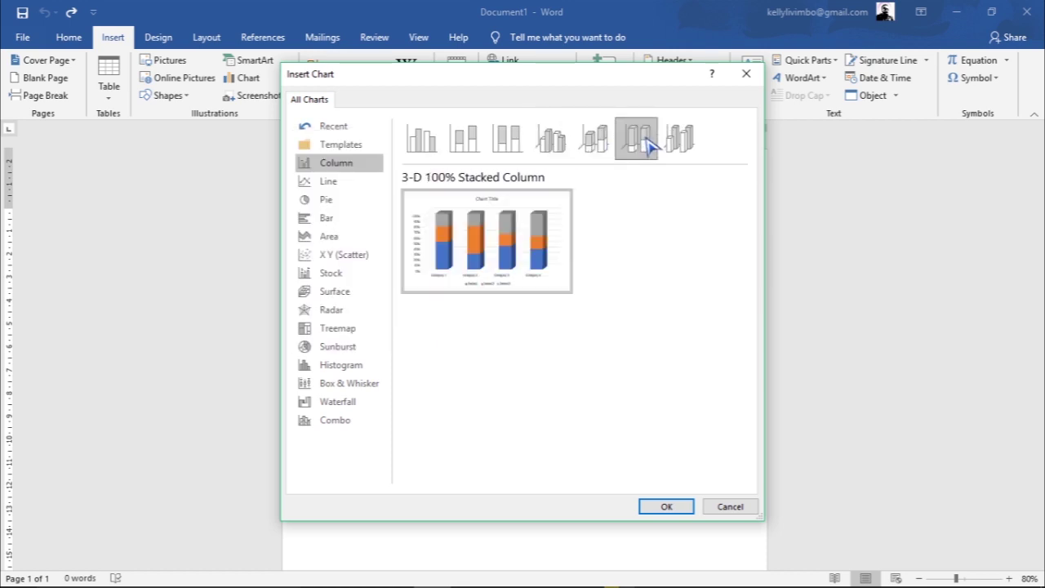
click(505, 149)
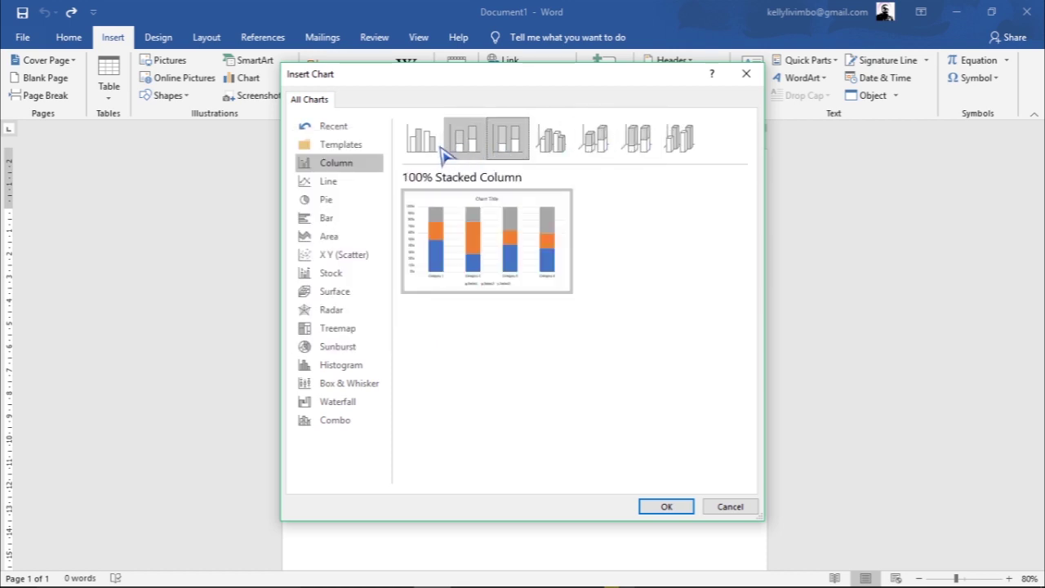
click(463, 149)
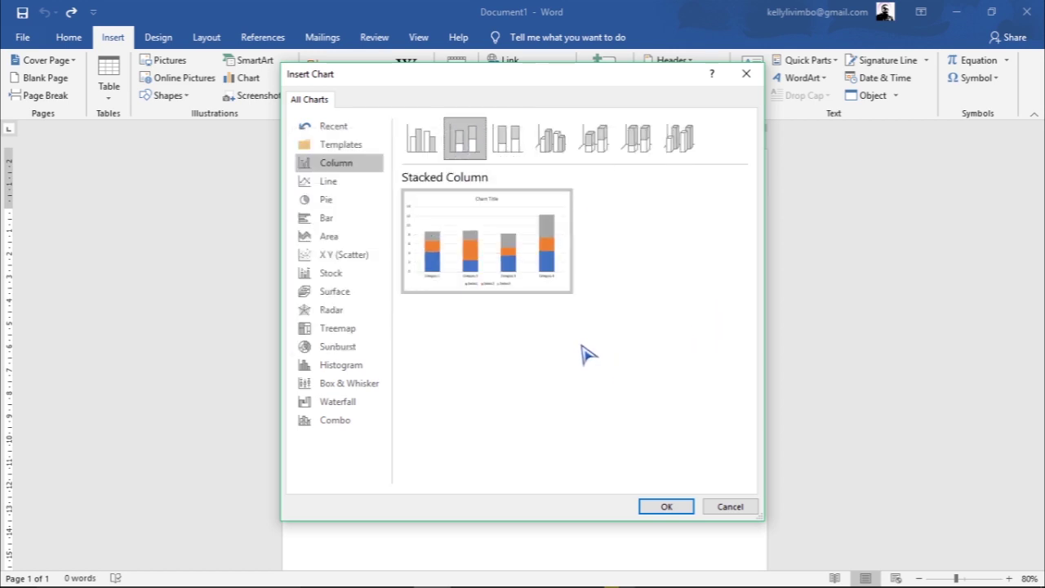
click(326, 184)
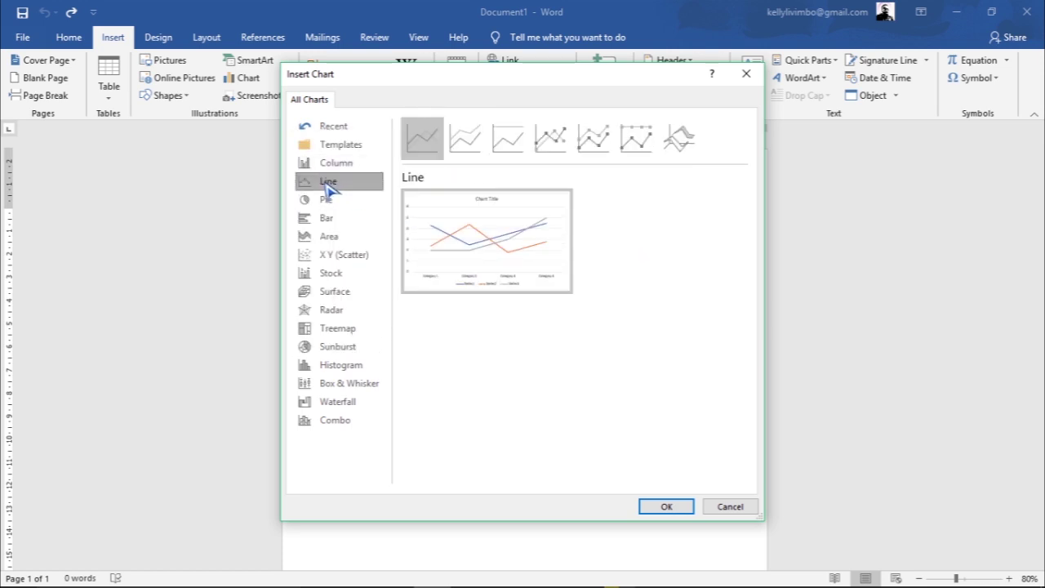
click(326, 204)
click(326, 217)
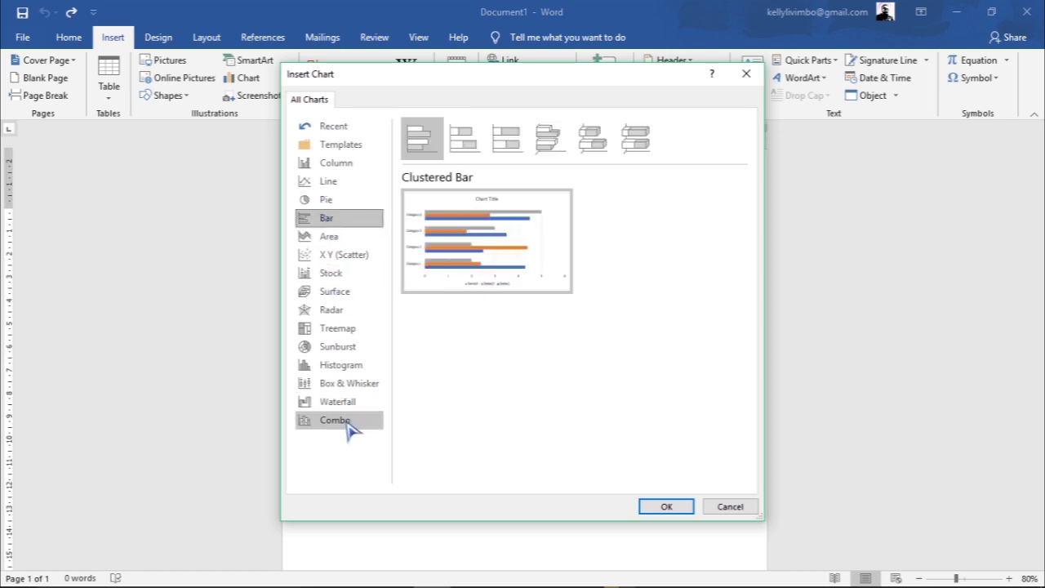
- Insert a Clustered Column chart into the blank document
click(336, 164)
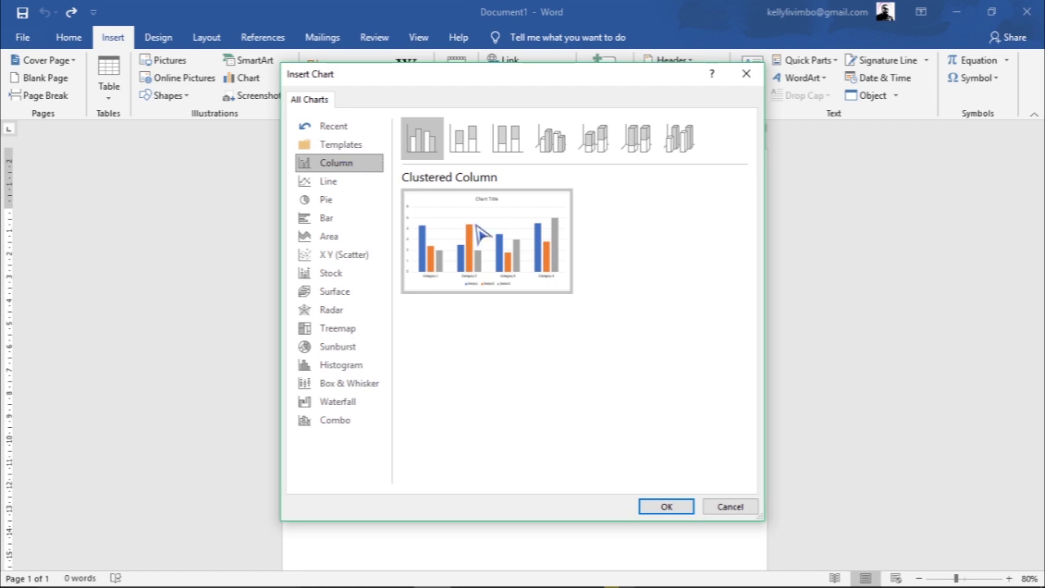
click(670, 506)
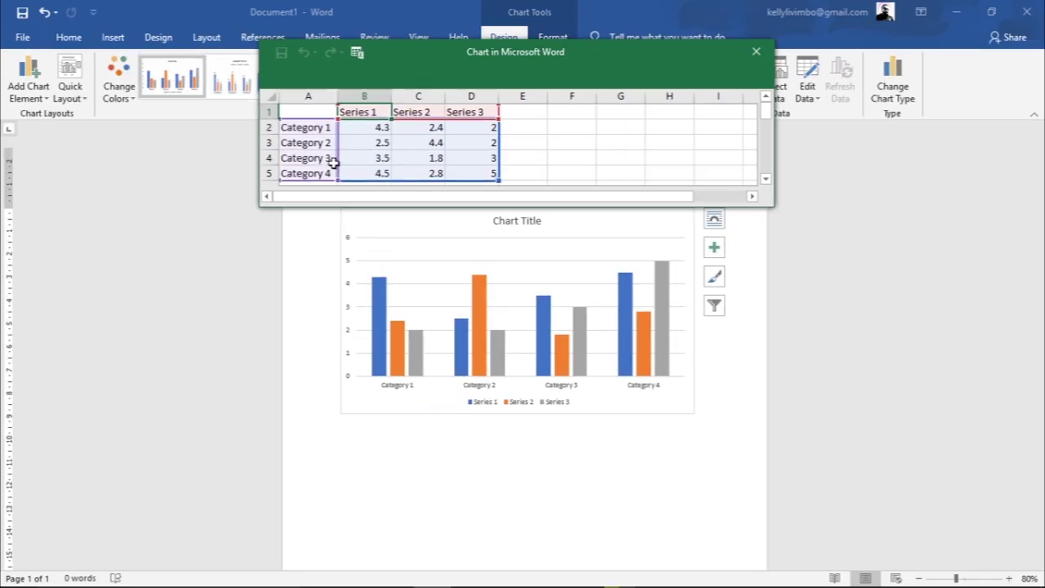
- Rename the first two categories in the chart's data sheet as "passed" (A2) and "failed" (A3)
click(328, 132)
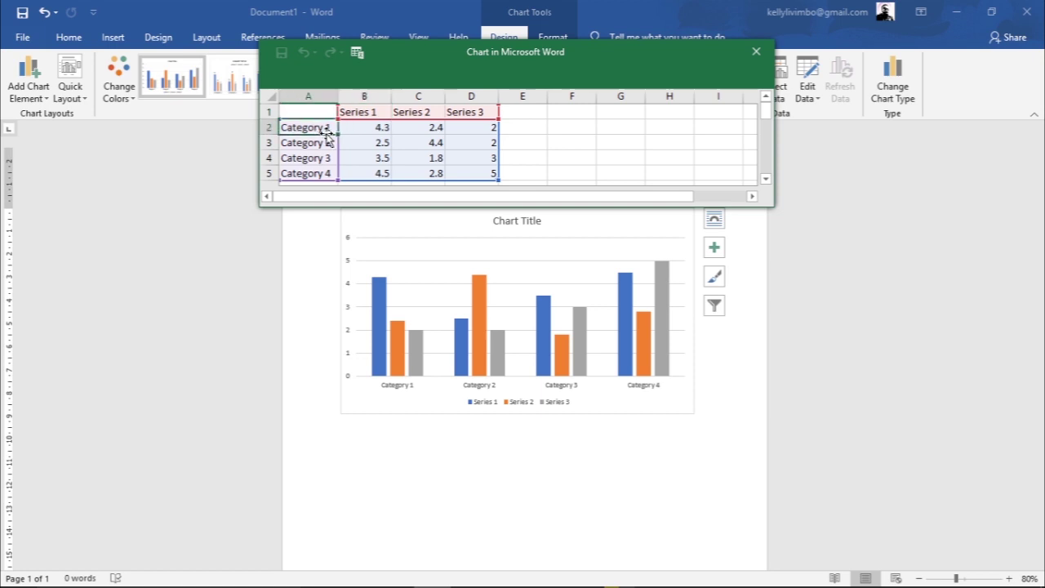
key(Delete)
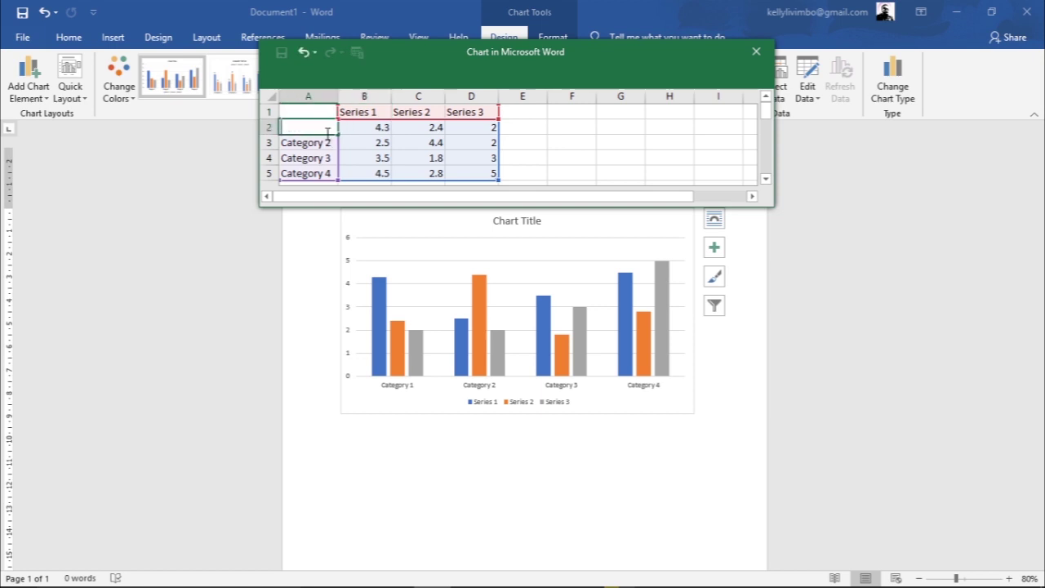
text(passed)
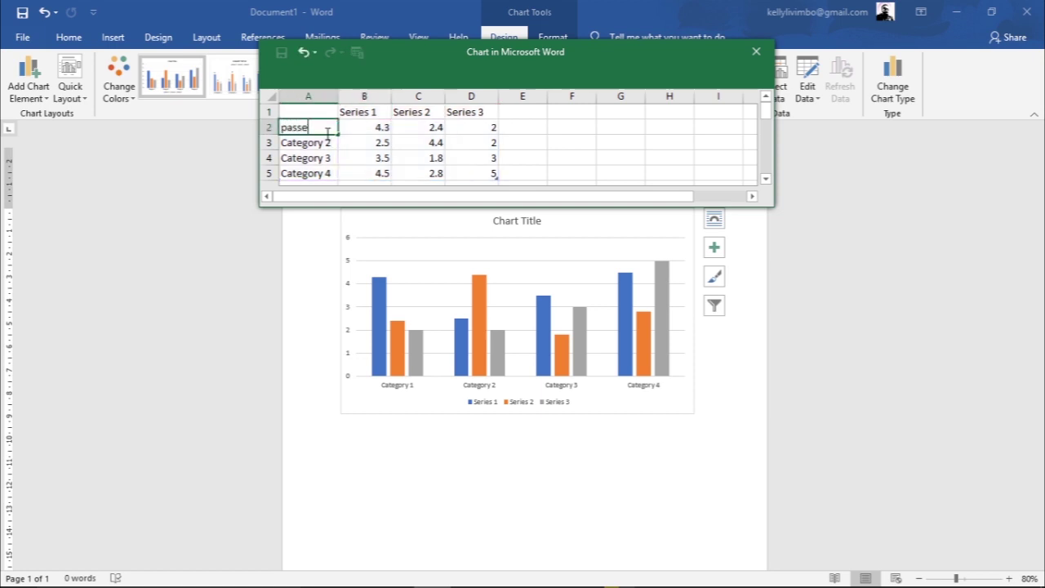
click(300, 146)
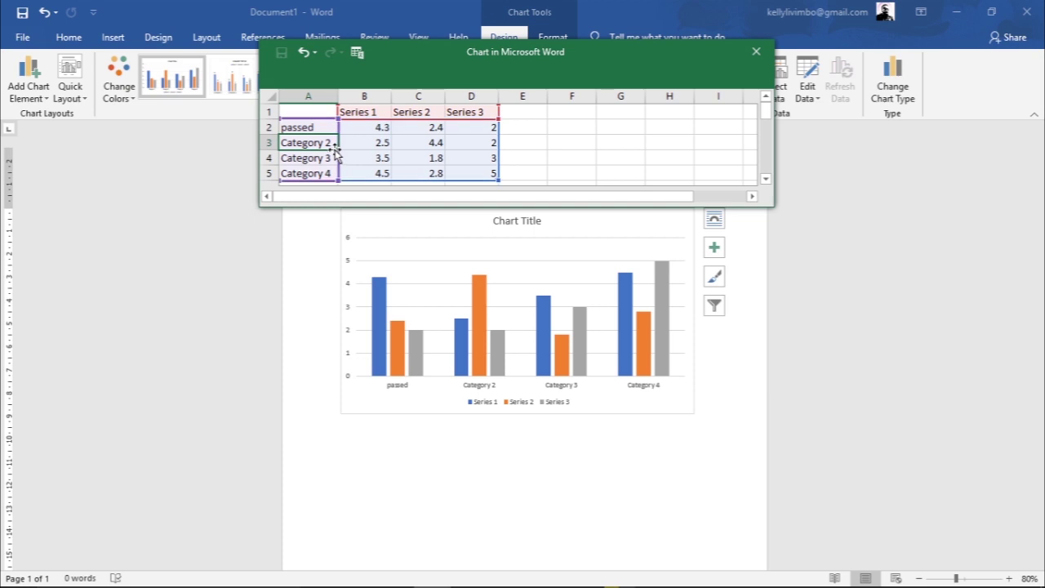
key(BackSpace)
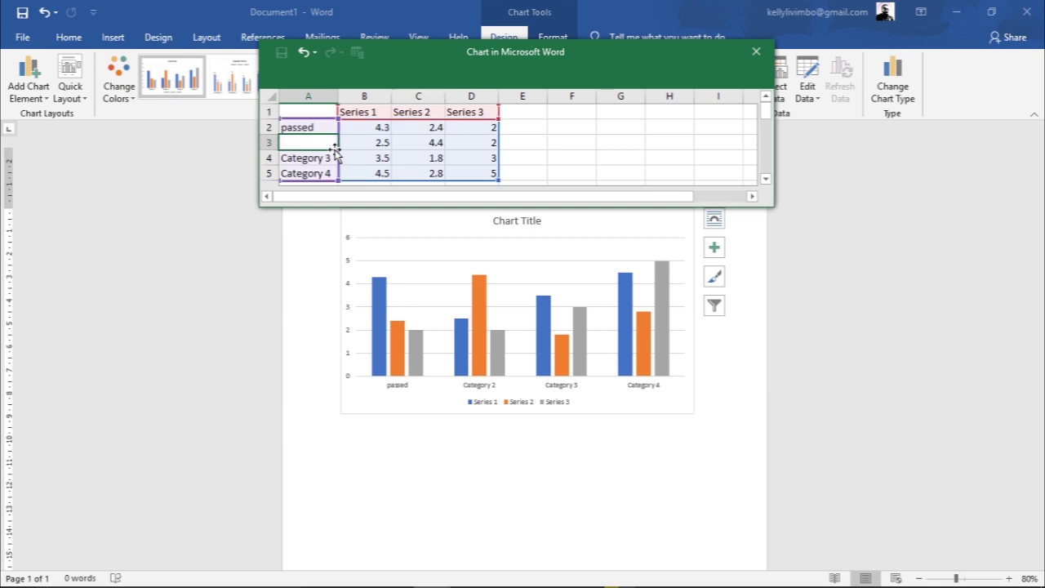
text(failed)
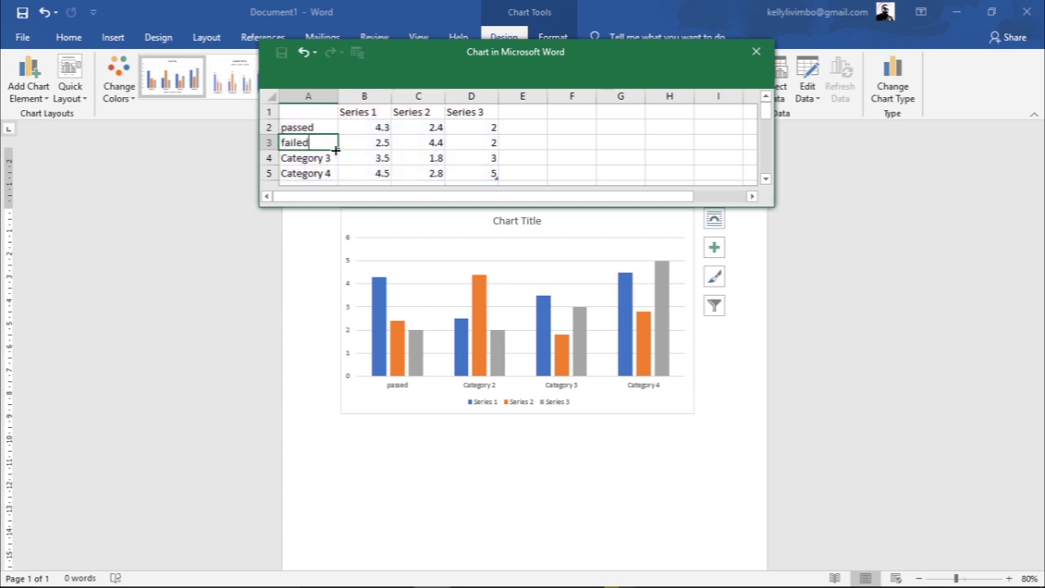
- Rename the third and fourth categories in the data sheet as "excellent" (A4) and "marvelous" (A5)
click(325, 159)
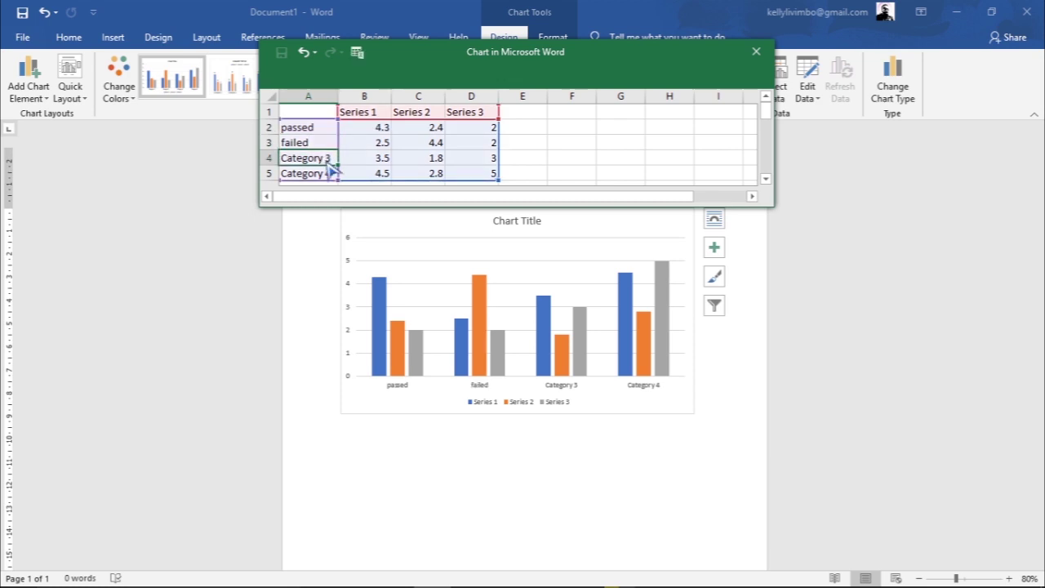
key(BackSpace)
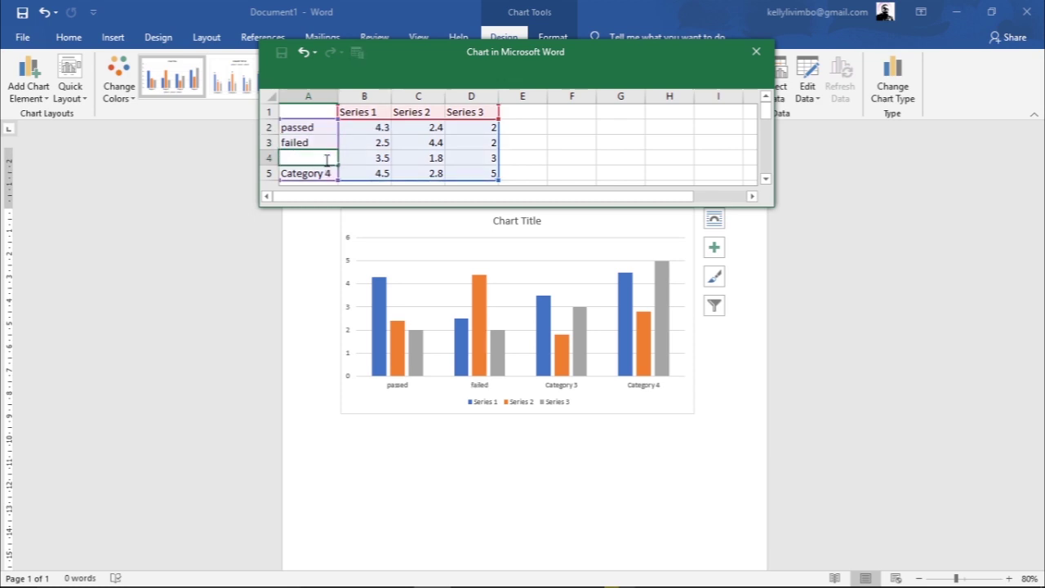
text(excelle)
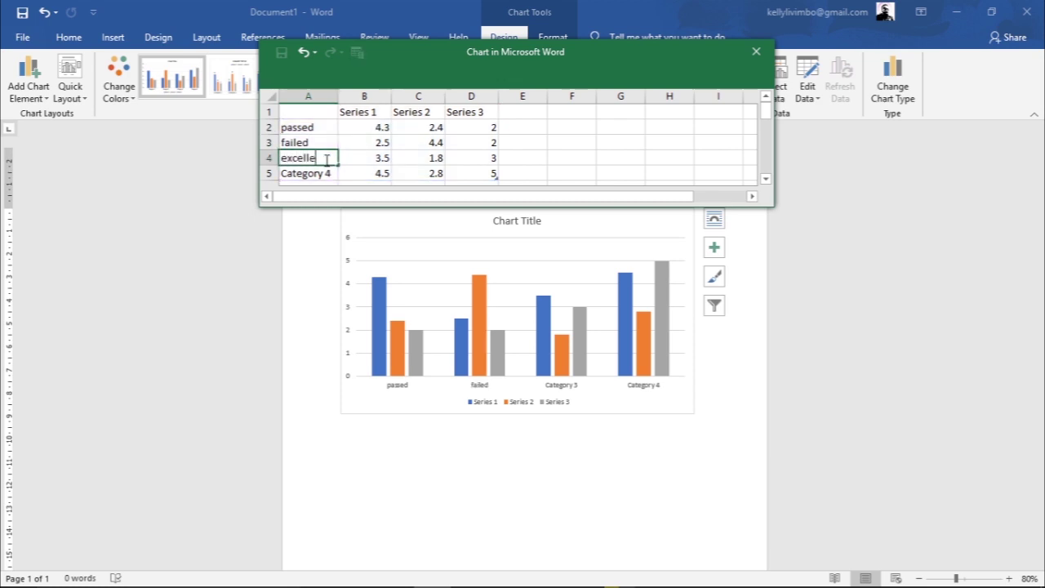
text(nt)
click(331, 175)
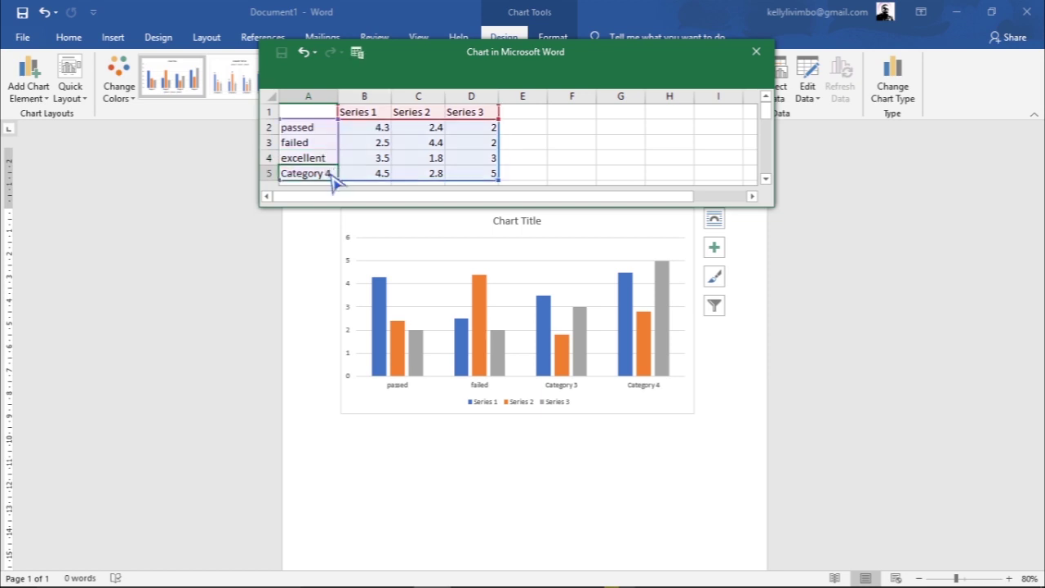
key(BackSpace)
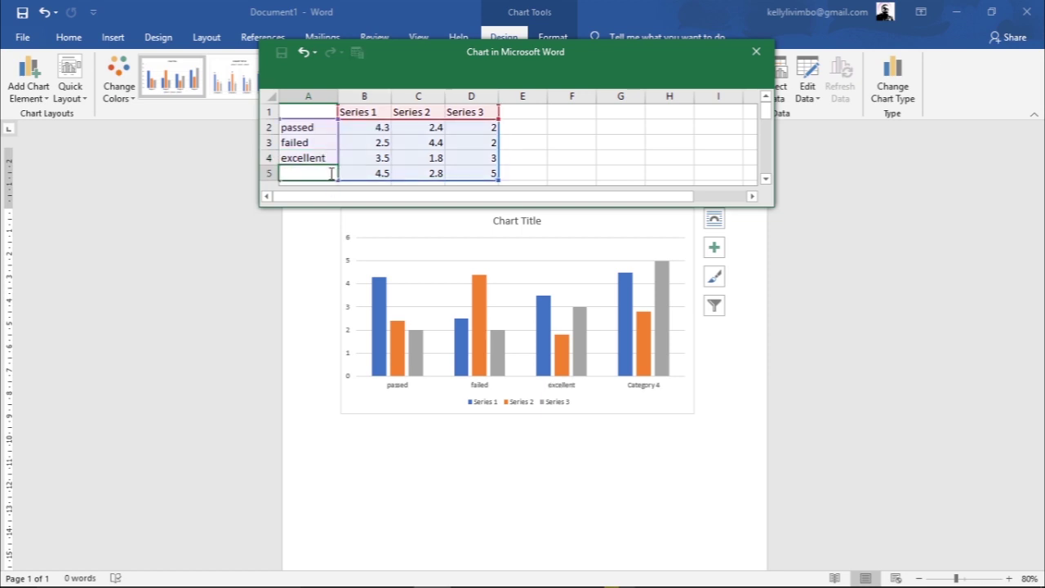
text(marv)
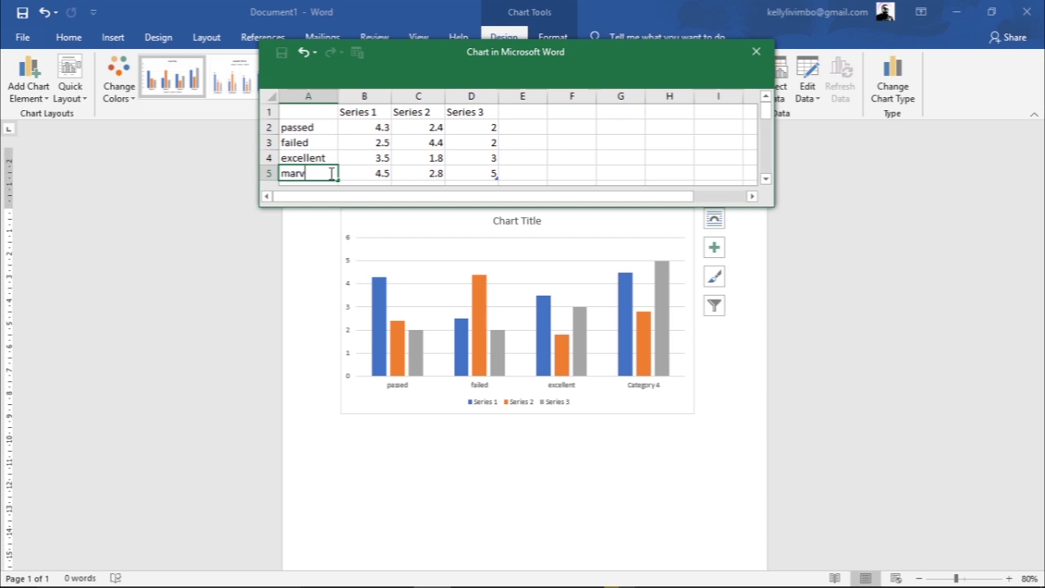
text(elous)
- Rename the first two series headers in the data sheet as "boys" (B1) and "girls" (C1)
click(368, 114)
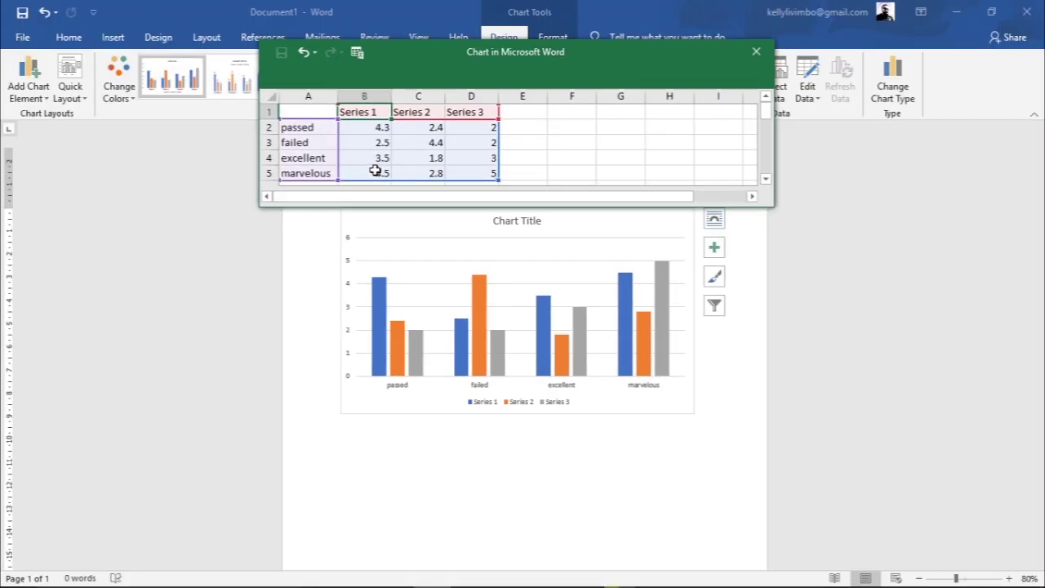
click(370, 129)
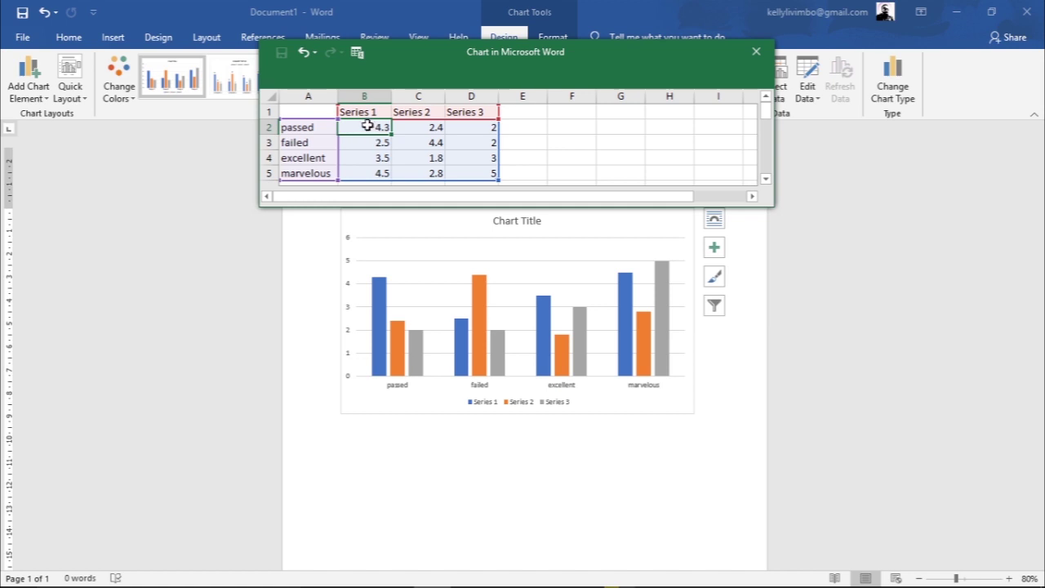
click(367, 112)
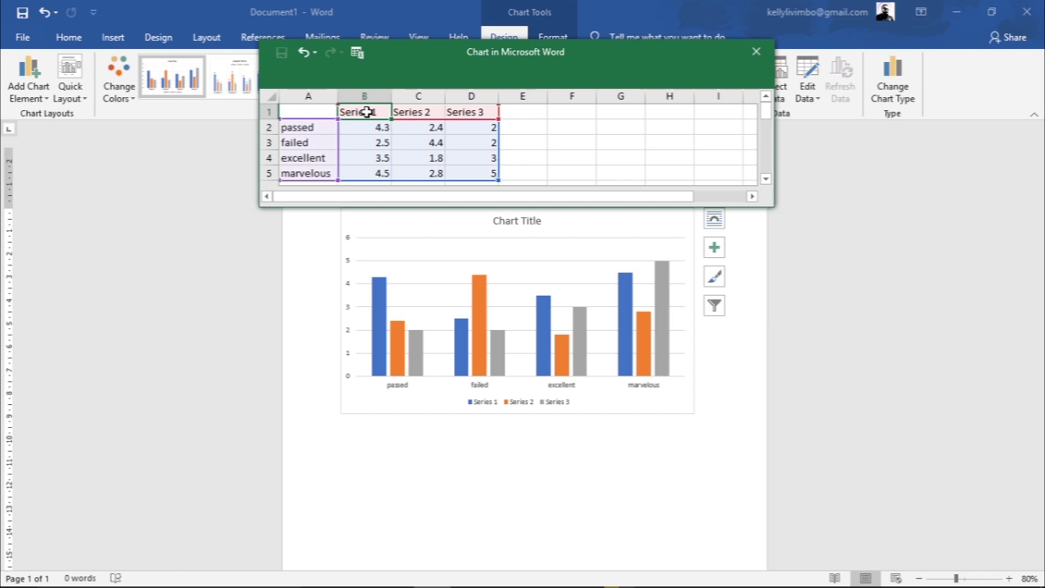
text(boys)
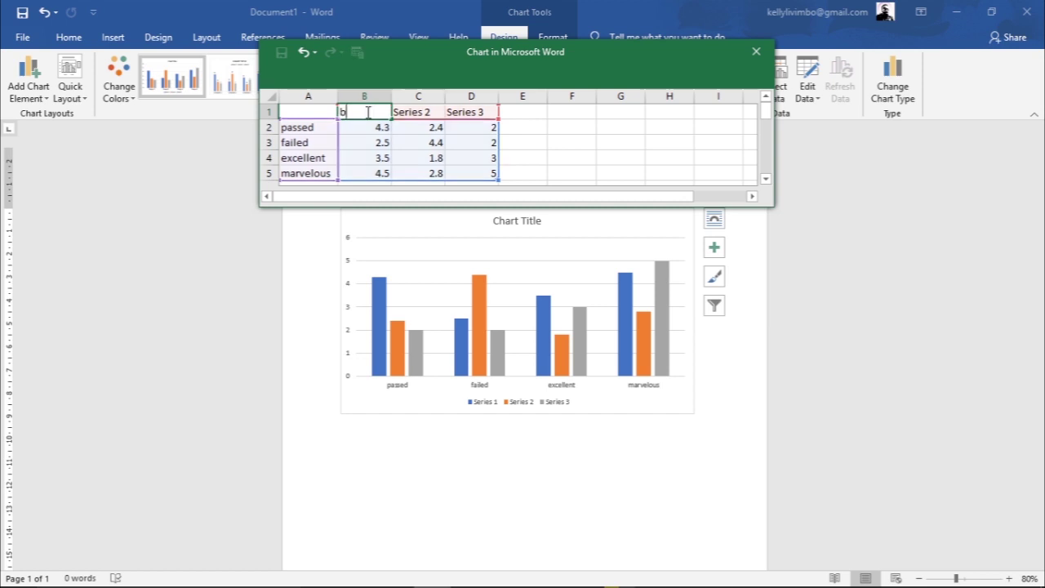
click(420, 116)
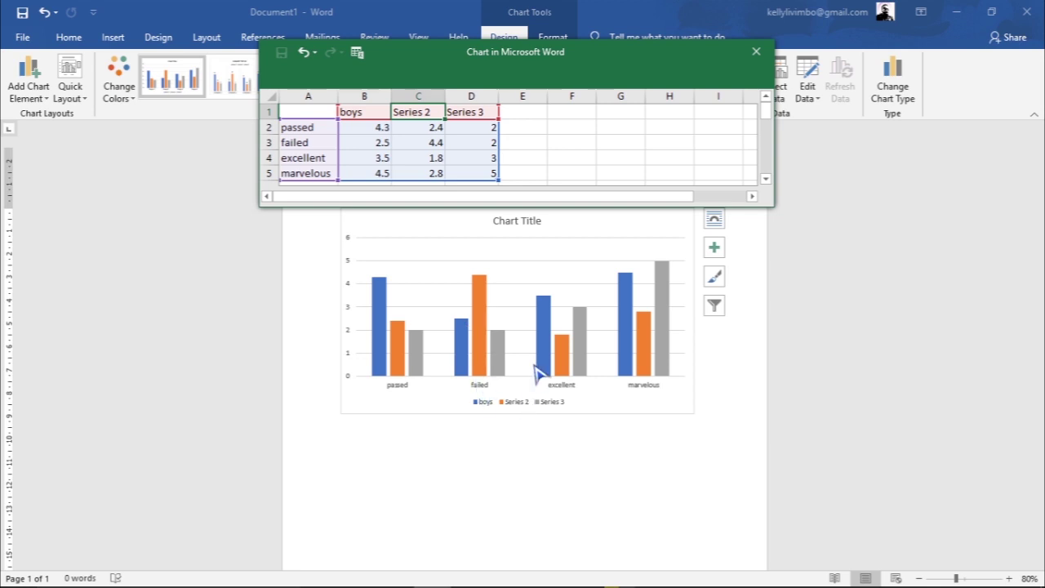
double_click(426, 113)
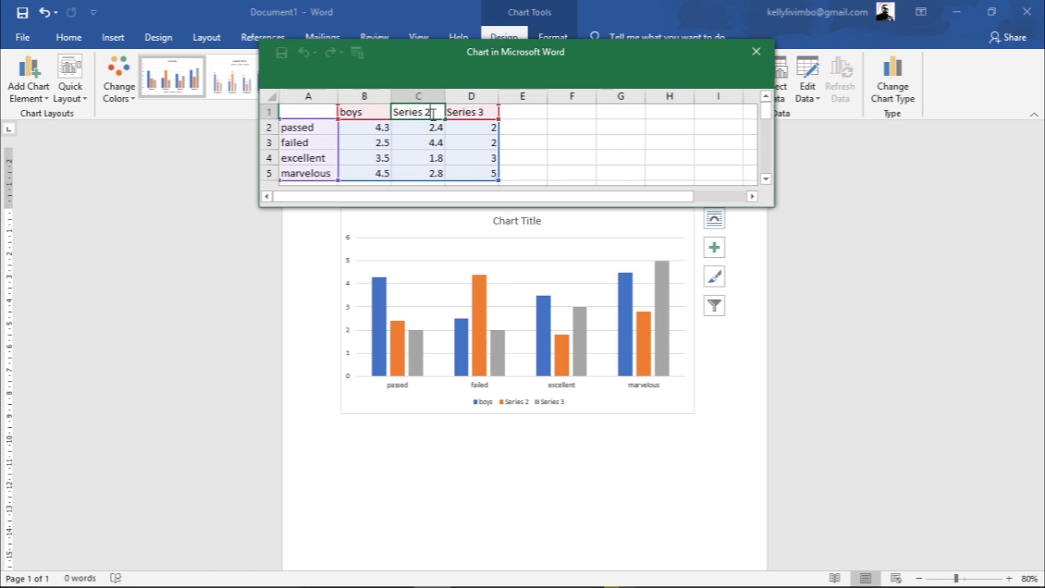
key(BackSpace)
key(BackSpace)
key(BackSpace)
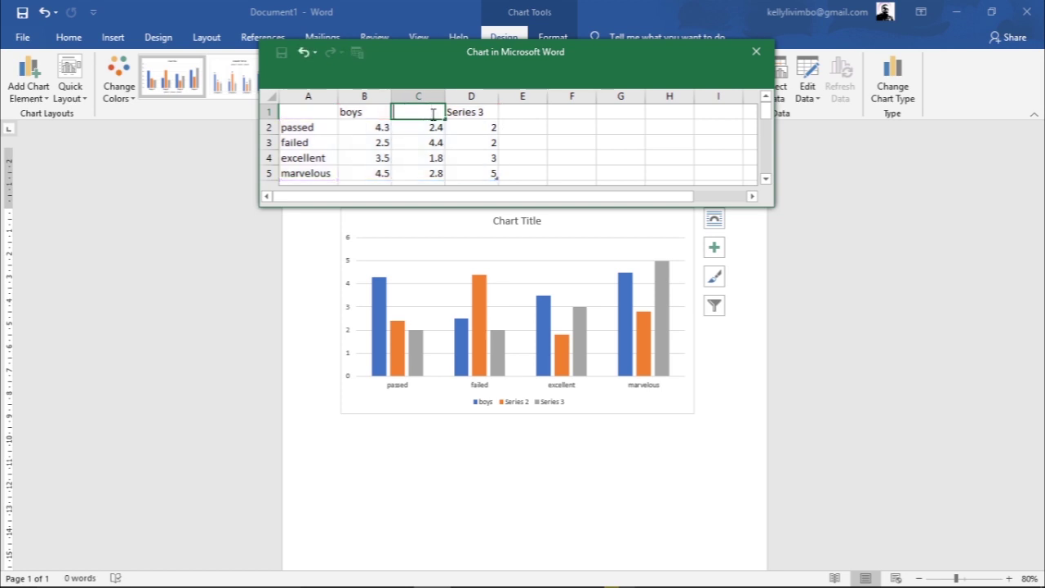
text(girls)
- Rename the third series header in cell D1 of the data sheet as "both"
click(484, 113)
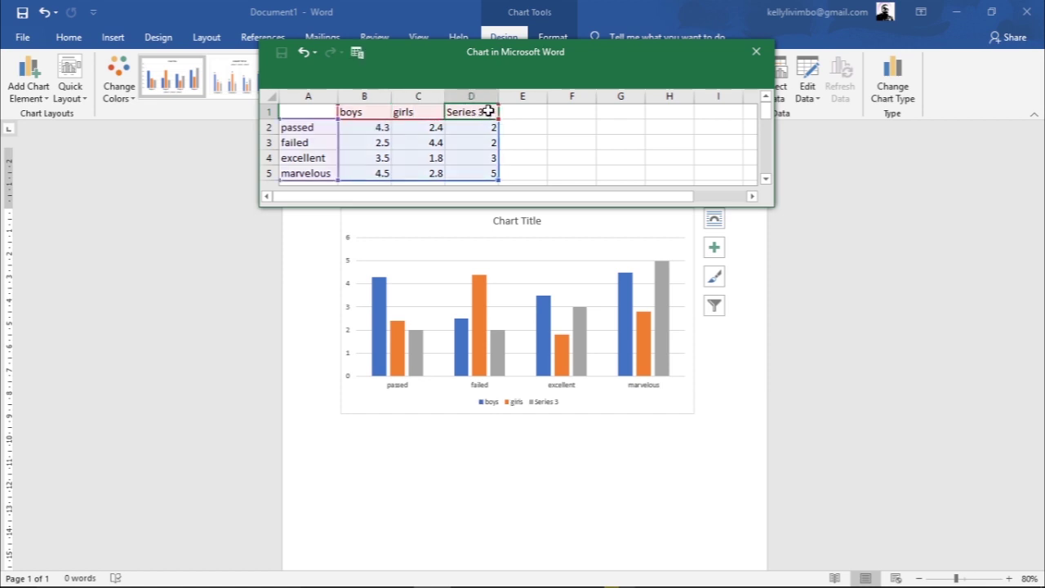
key(BackSpace)
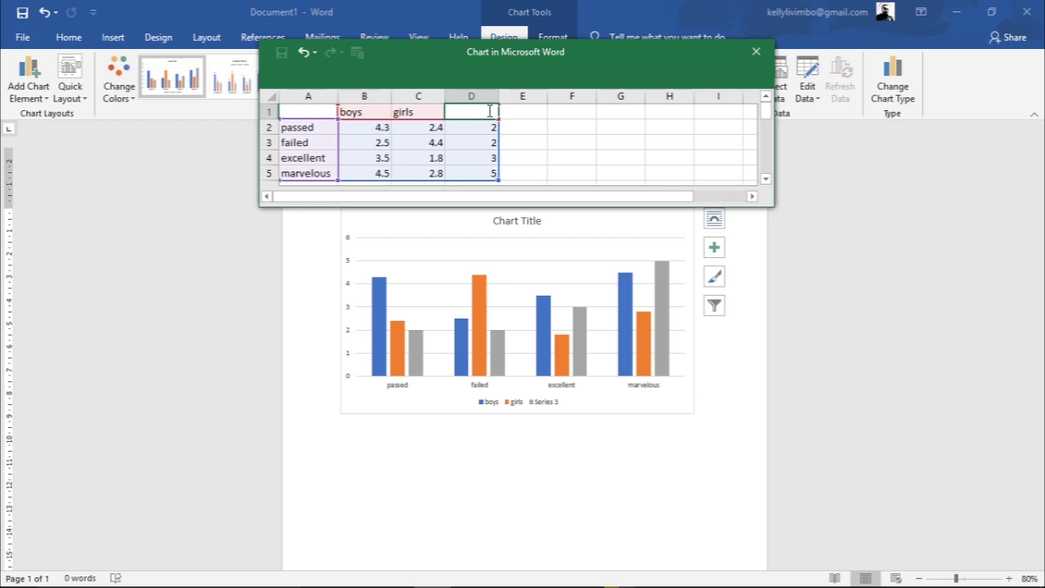
text(b)
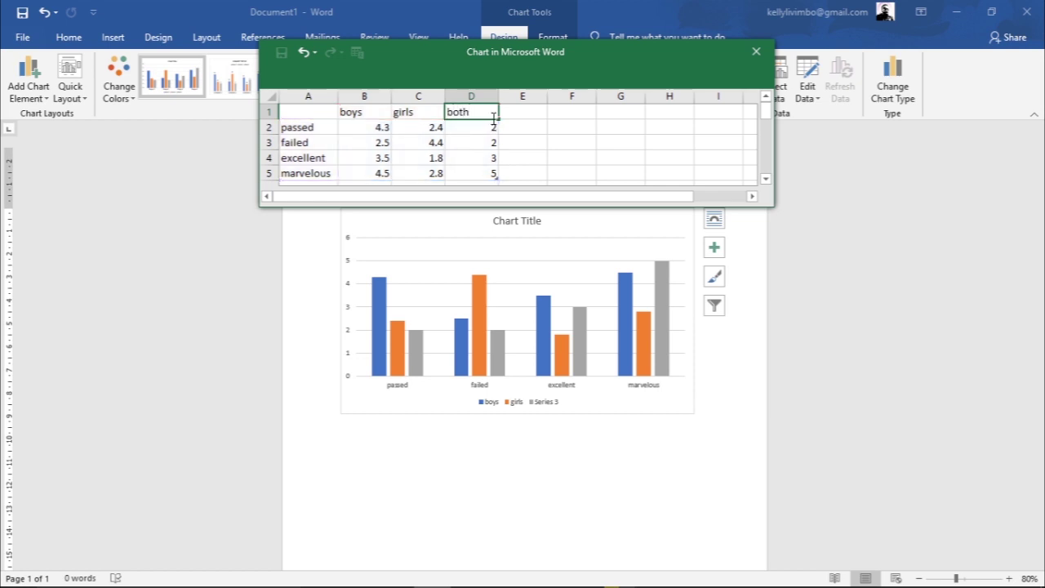
text(oth)
click(509, 116)
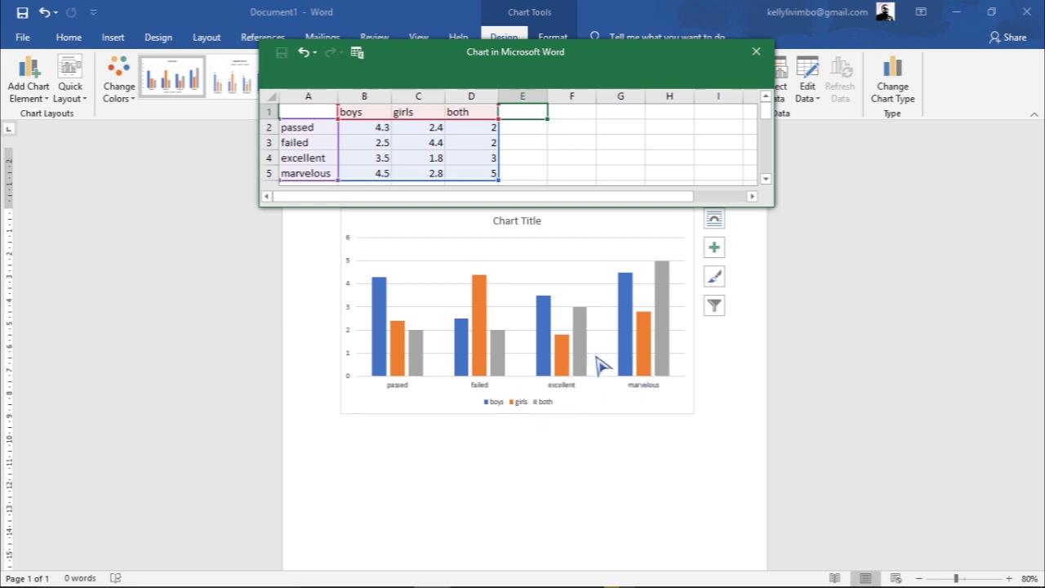
- Set the boys value for the passed category (B2) to 50 in the chart's data sheet
click(365, 129)
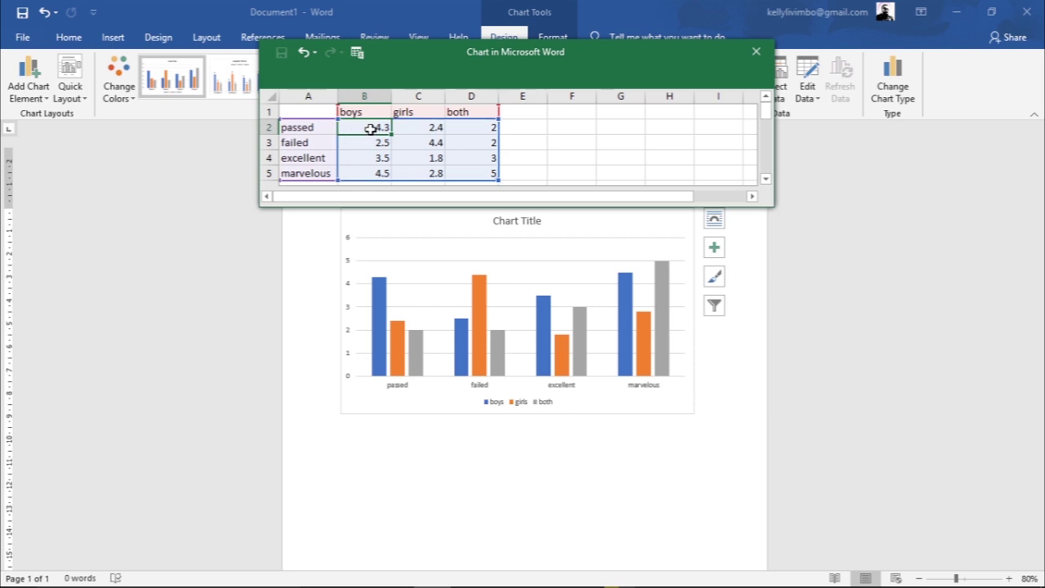
key(BackSpace)
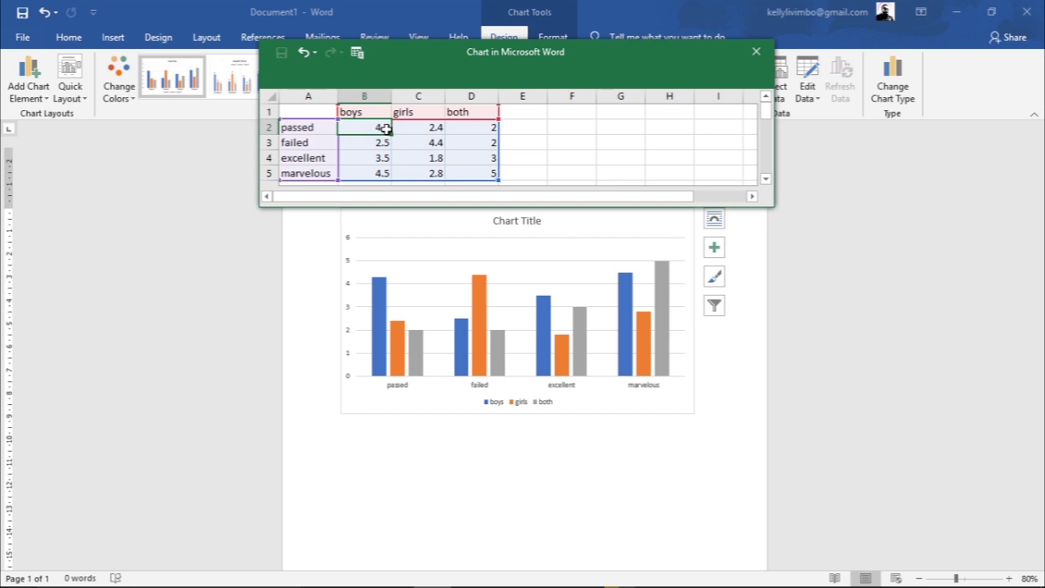
key(F2)
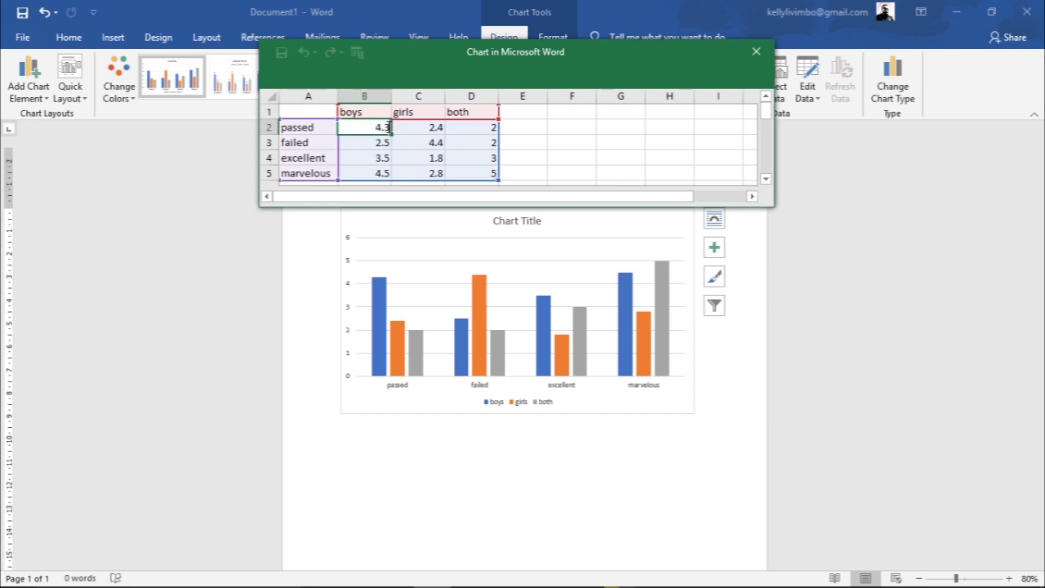
key(BackSpace)
key(BackSpace)
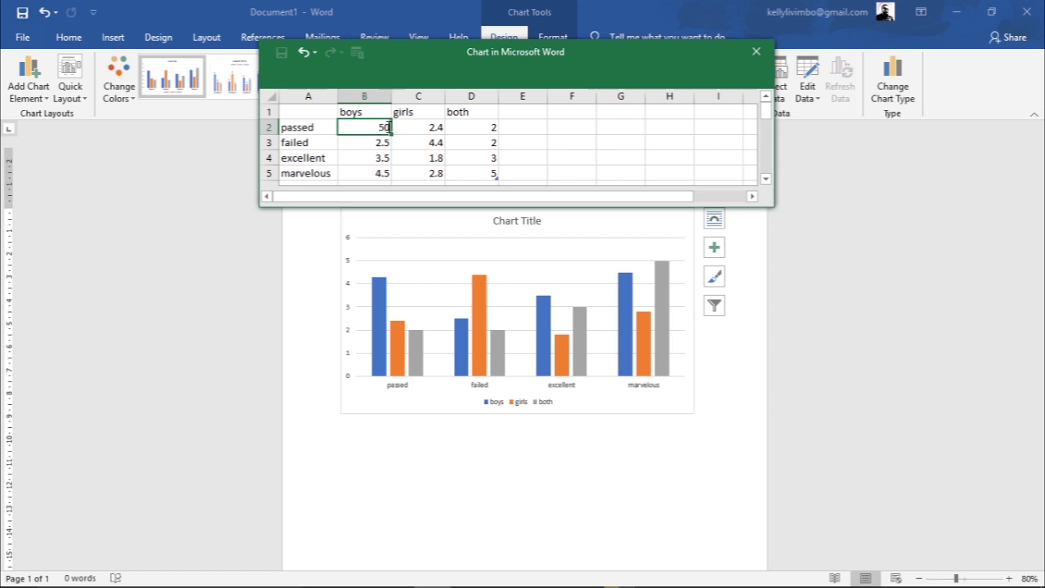
text(50)
- Set the boys values to 30 for failed (B3) and 80 for excellent (B4) in the data sheet
click(384, 145)
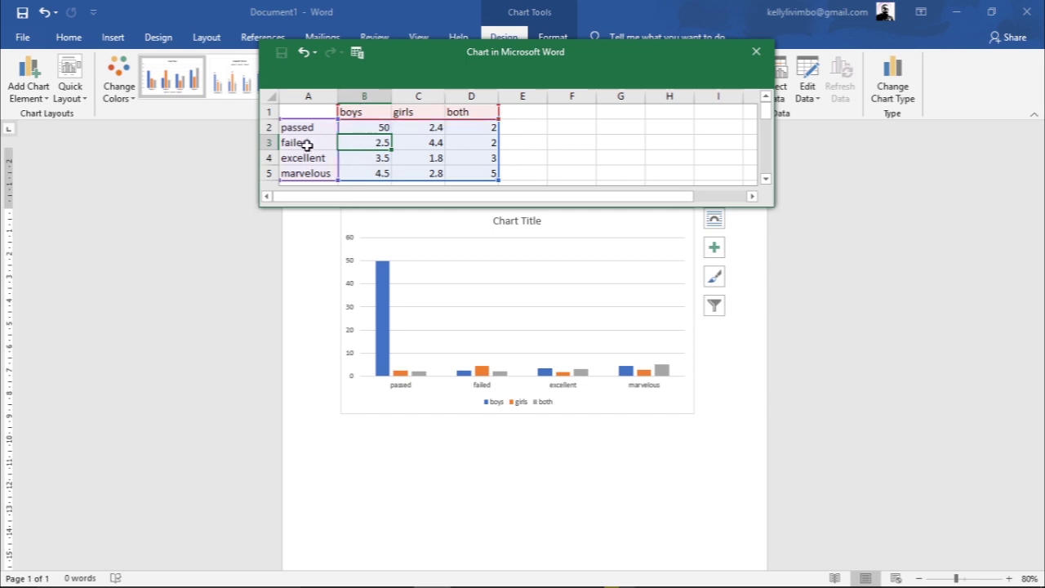
double_click(384, 142)
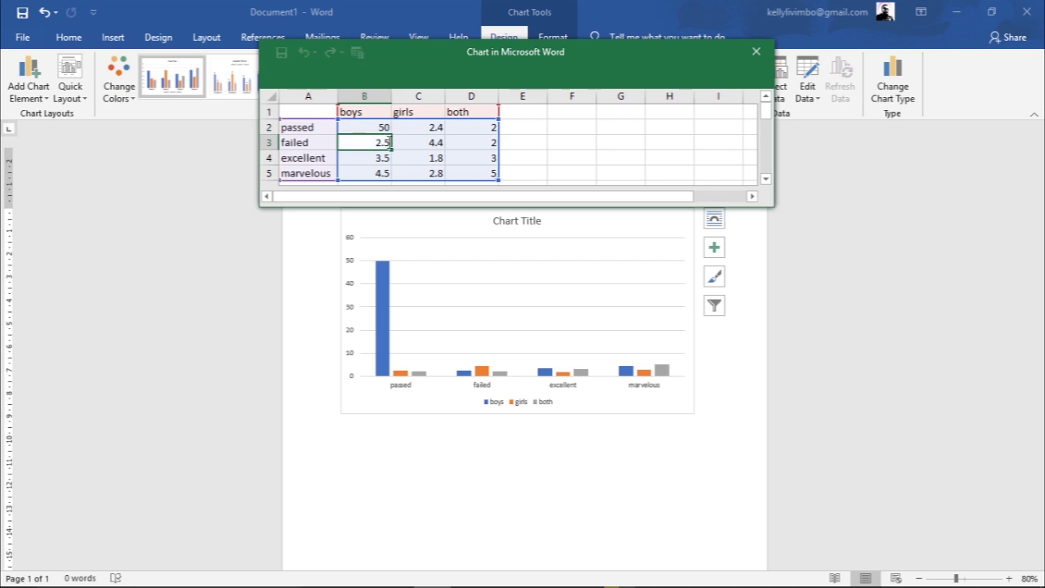
key(BackSpace)
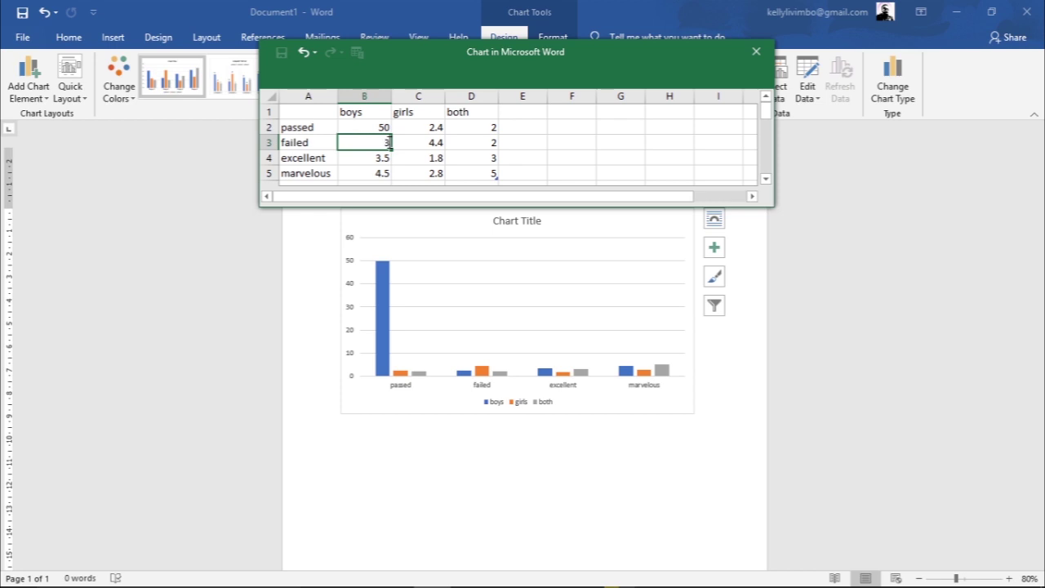
key(Return)
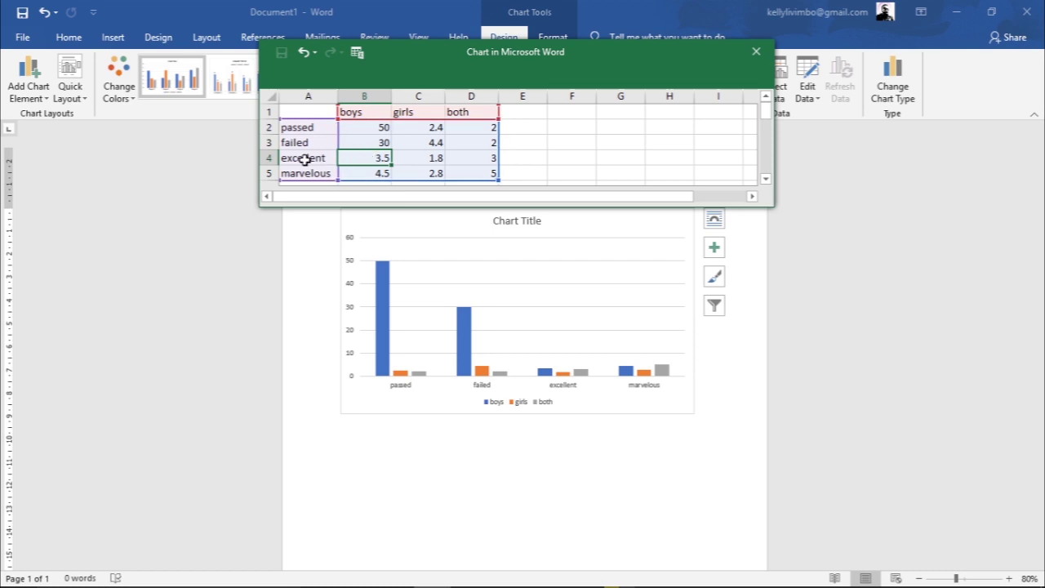
double_click(385, 157)
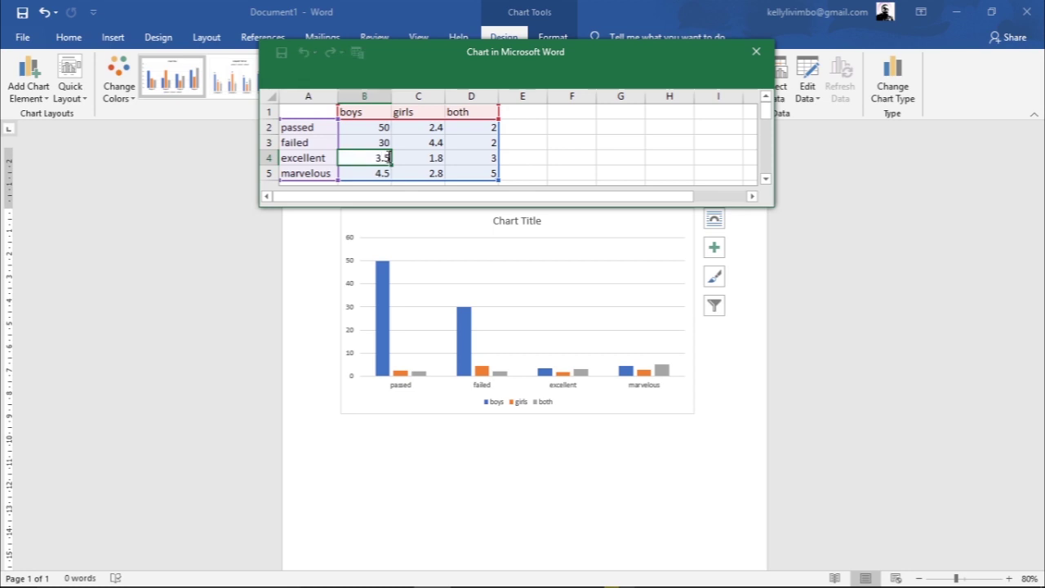
key(BackSpace)
key(BackSpace)
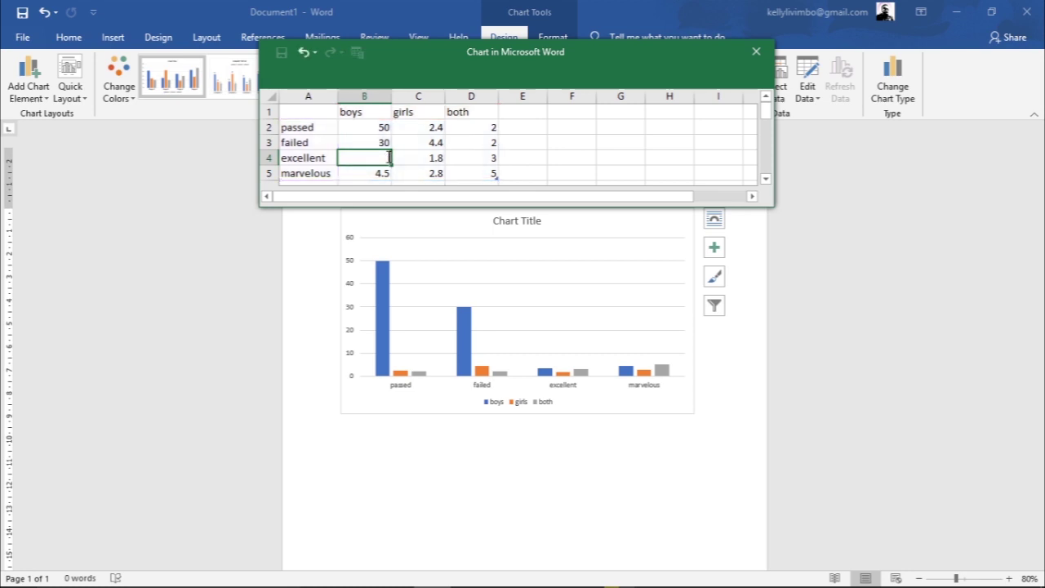
text(80)
- Set the boys value for the marvelous category (B5) to 90
click(387, 173)
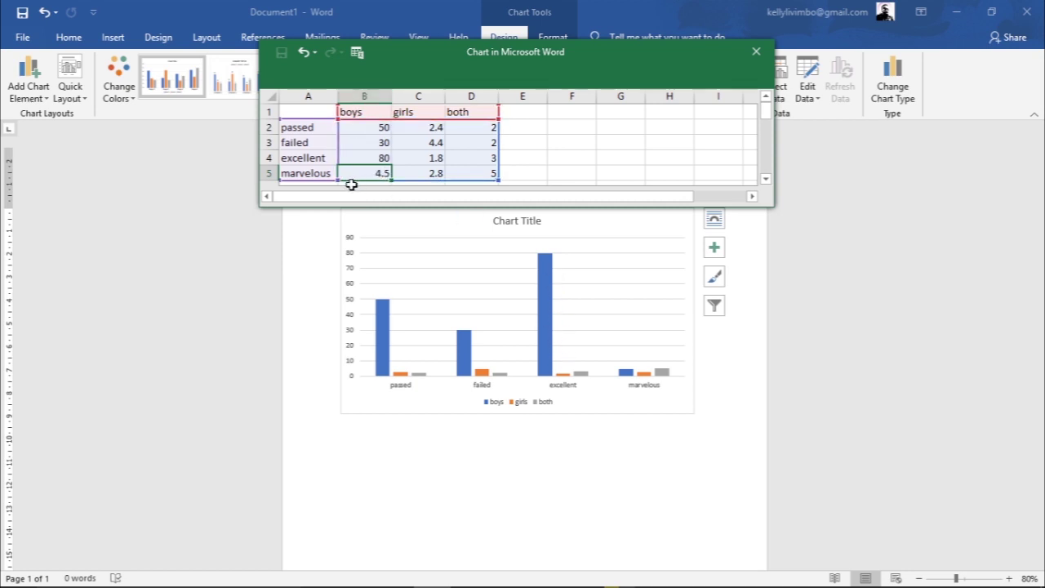
double_click(378, 176)
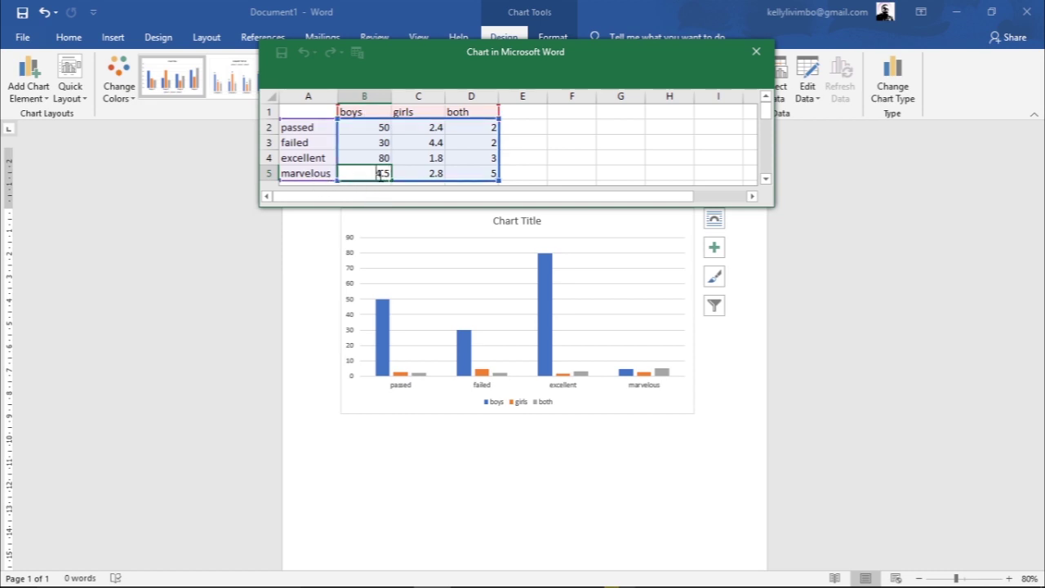
key(BackSpace)
key(BackSpace)
key(BackSpace)
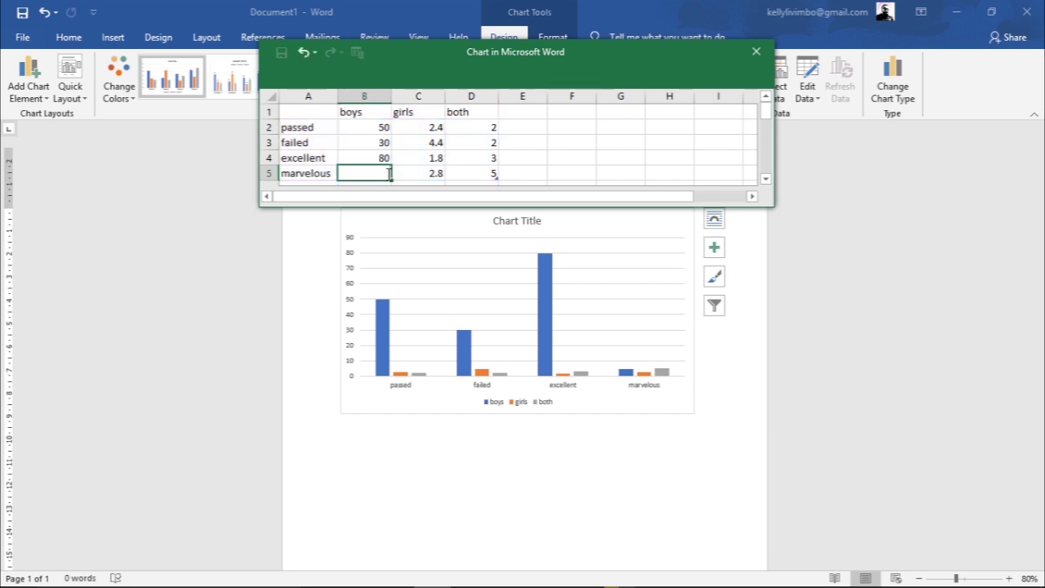
text(90)
- Set the girls value for the passed category (C2) to 55 in the data sheet
click(437, 131)
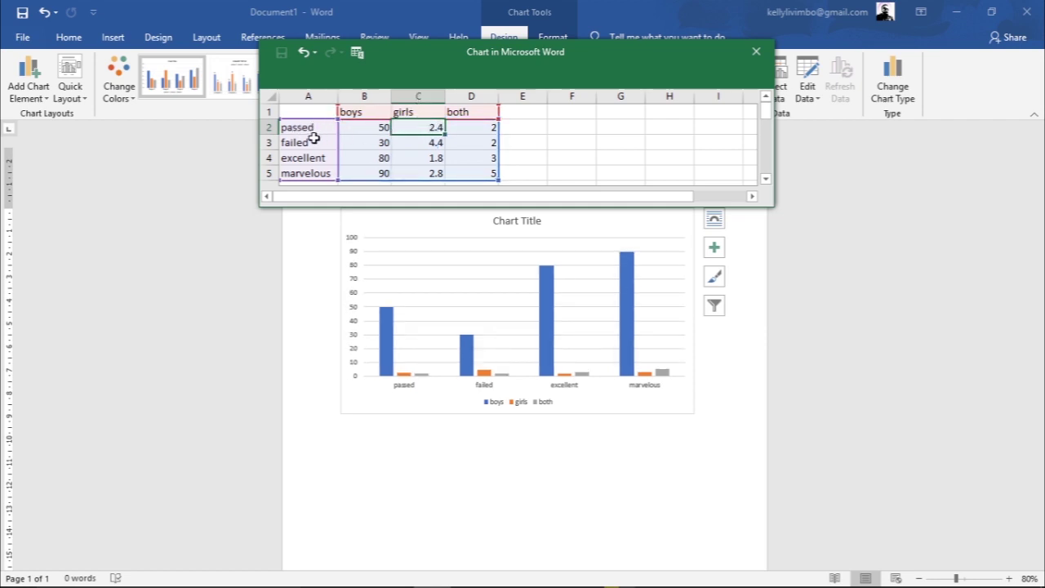
double_click(436, 128)
key(BackSpace)
key(BackSpace)
key(BackSpace)
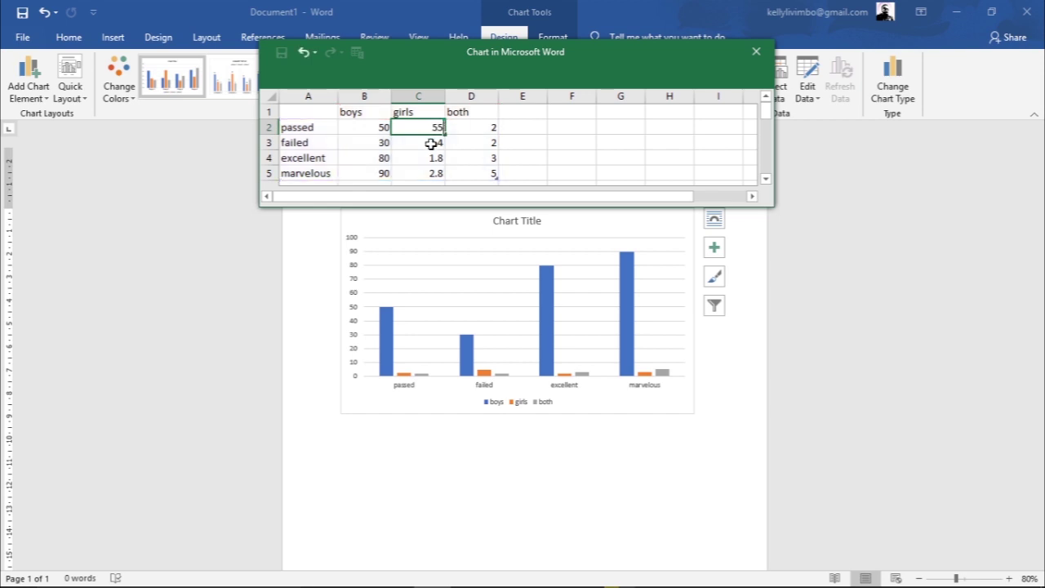
key(Return)
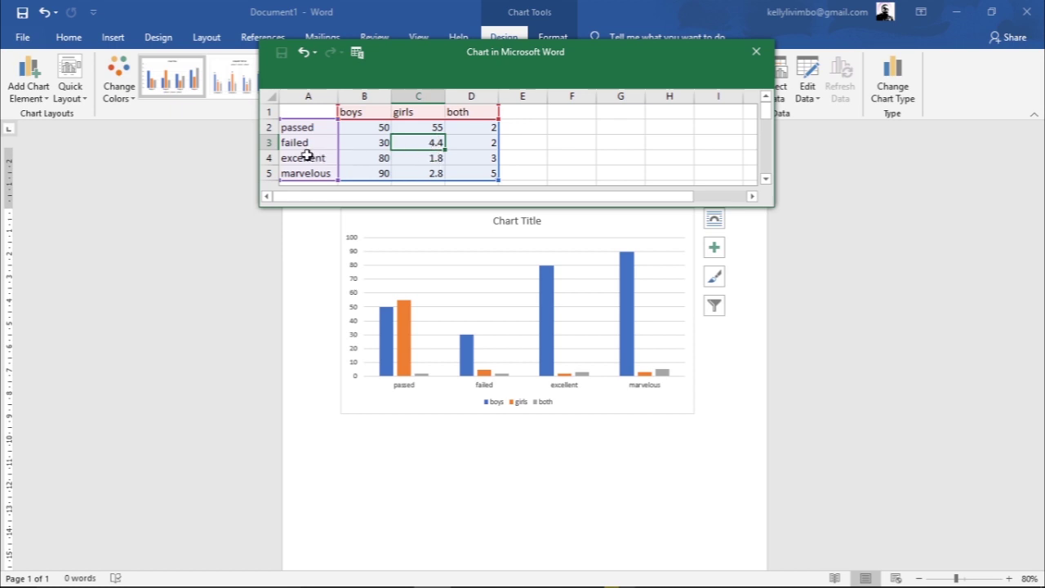
- Set the girls value for the failed category (C3) to 20
double_click(424, 143)
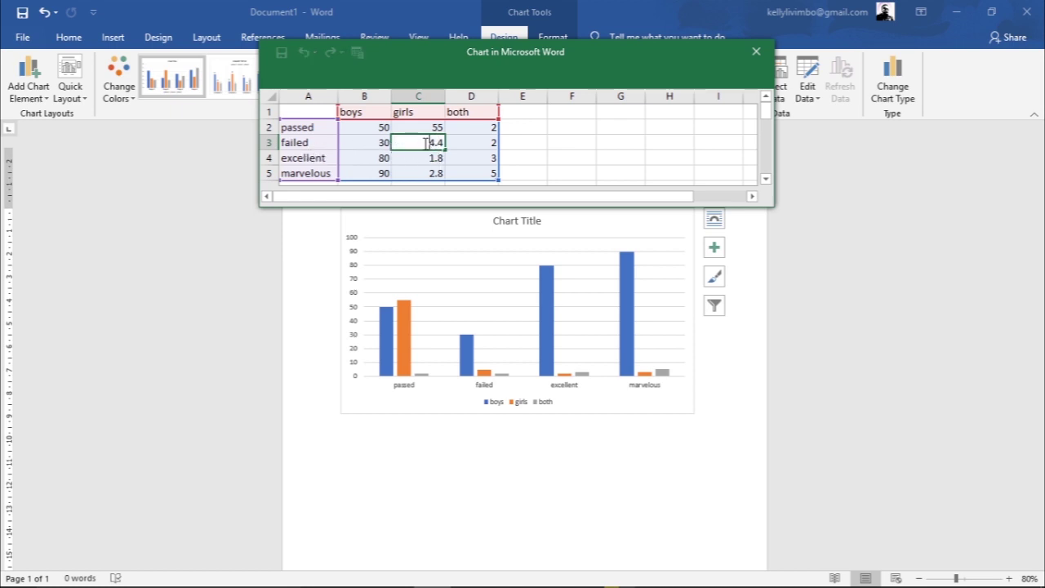
key(BackSpace)
key(BackSpace)
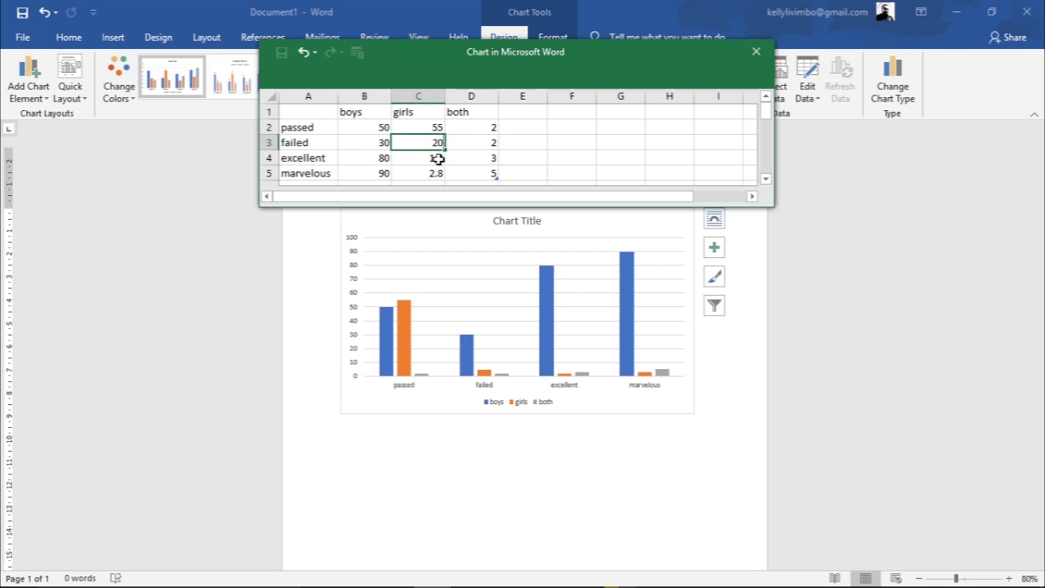
text(20)
key(Return)
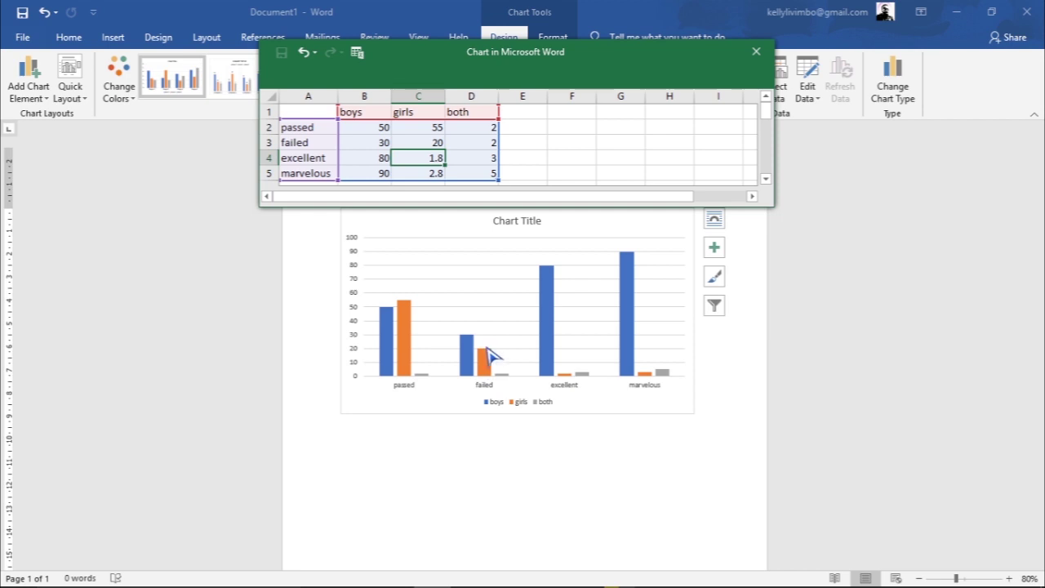
- Set the girls values to 85 for excellent (C4) and 91 for marvelous (C5) in the data sheet
double_click(432, 157)
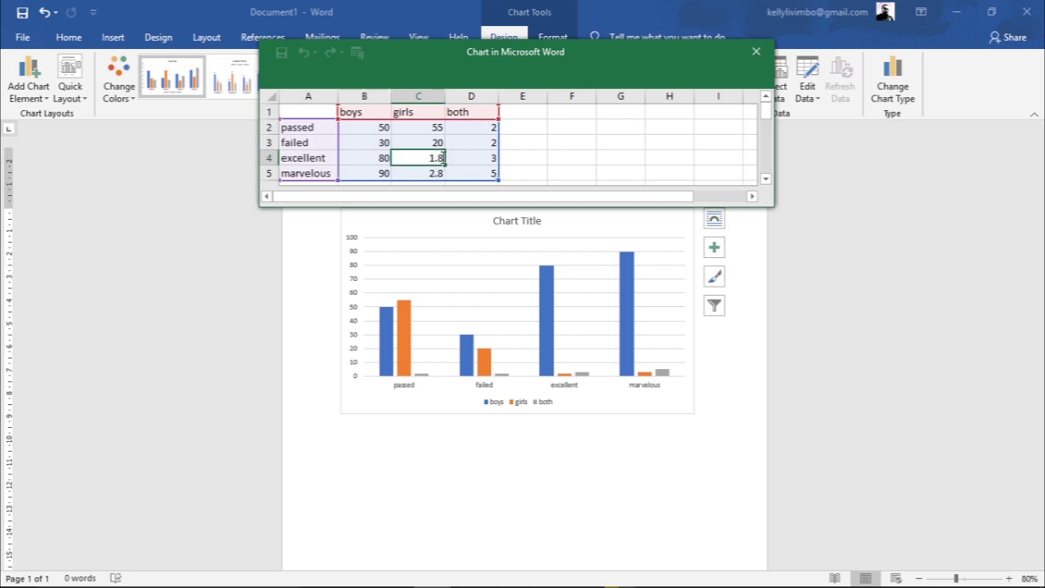
key(BackSpace)
key(BackSpace)
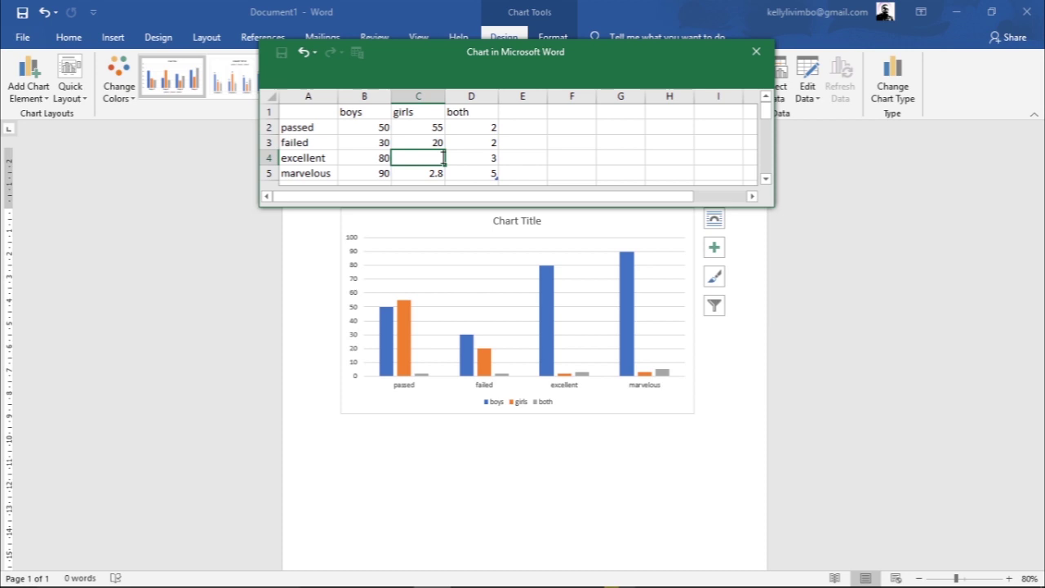
text(85)
click(438, 174)
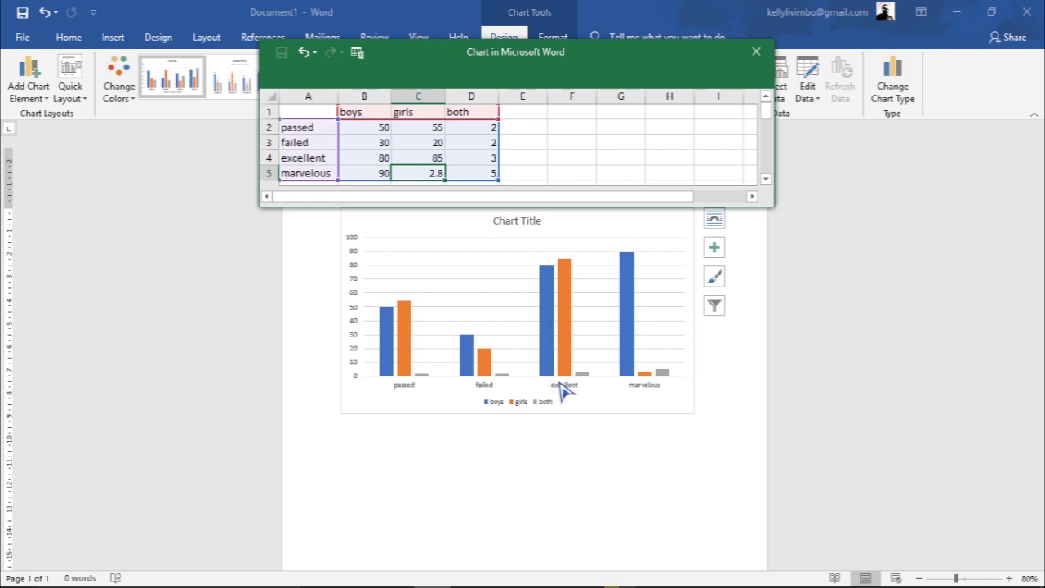
double_click(437, 173)
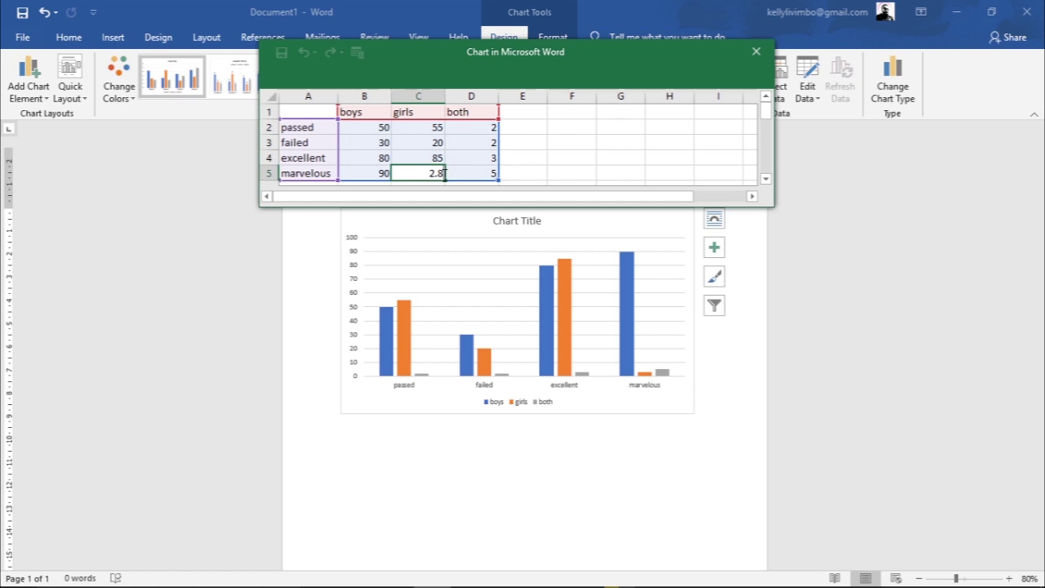
key(BackSpace)
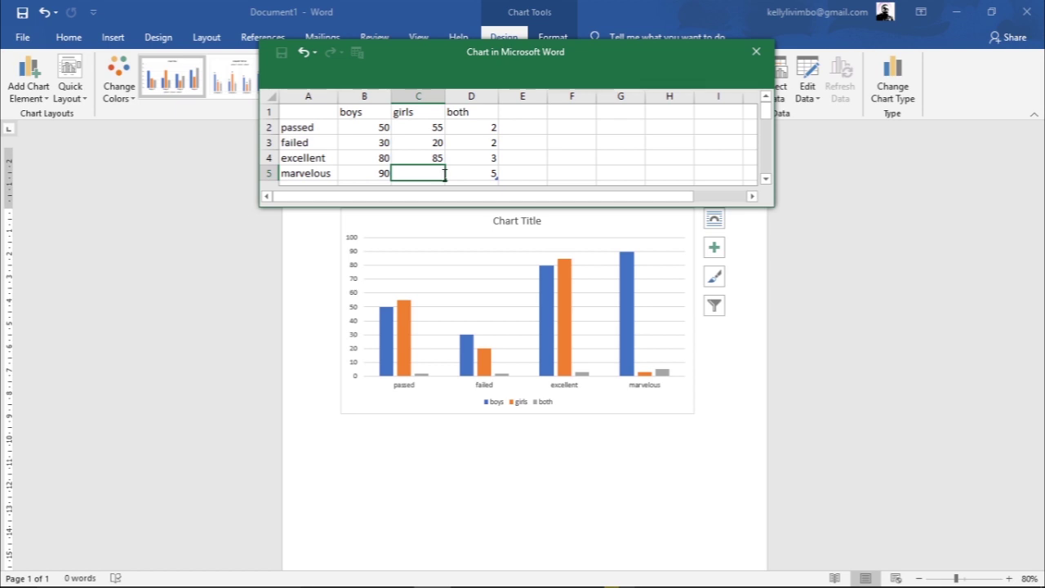
text(91)
- Set the both series values to 50 for passed (D2) and 25 for failed (D3)
click(475, 128)
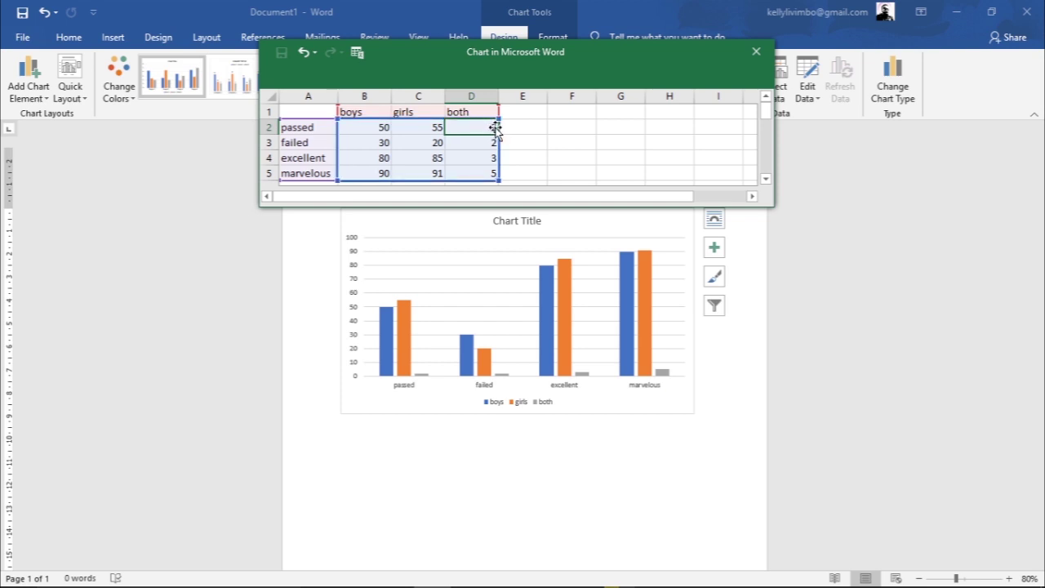
double_click(494, 127)
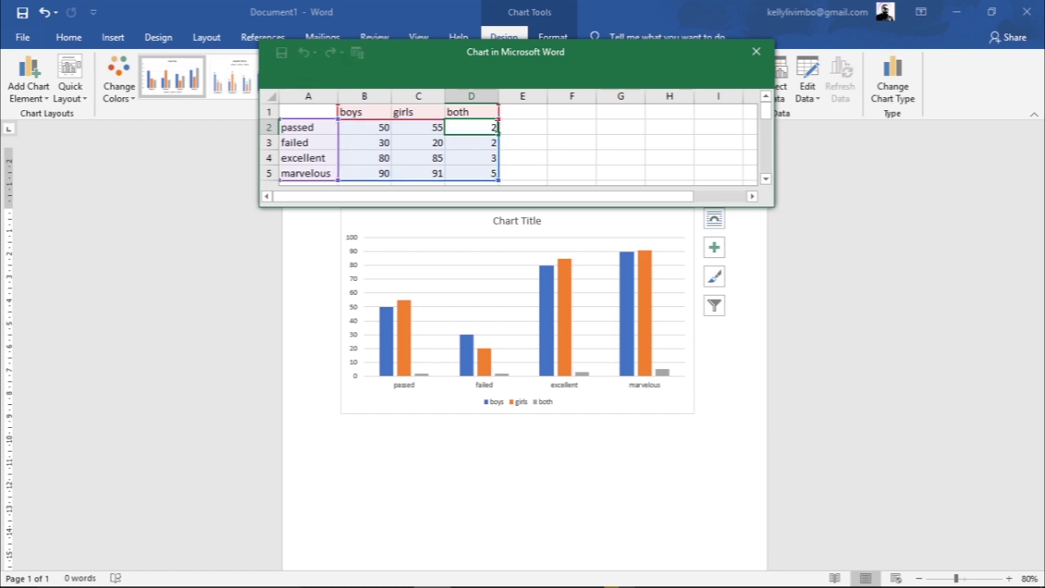
key(BackSpace)
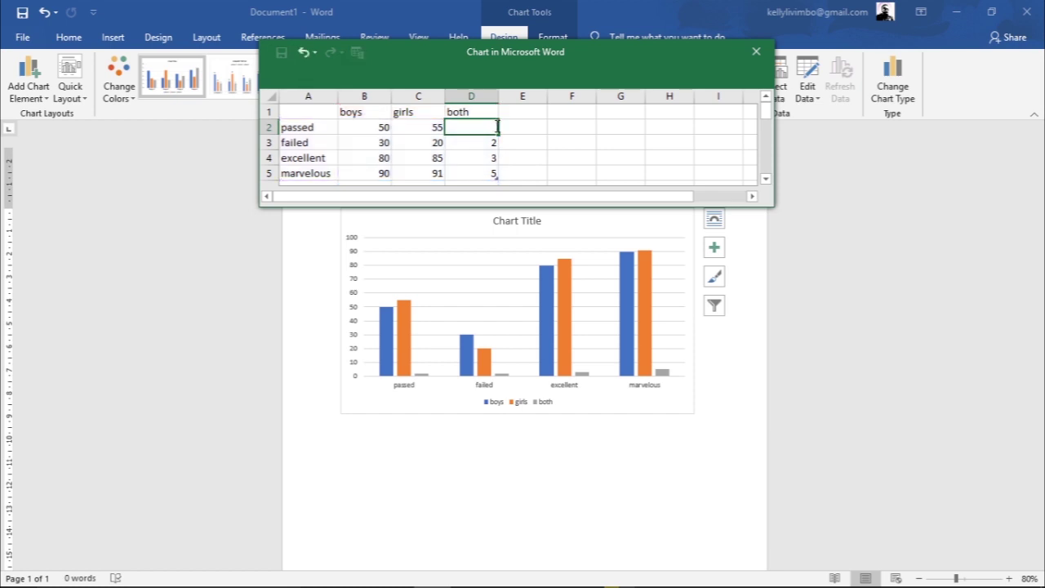
text(50)
click(482, 145)
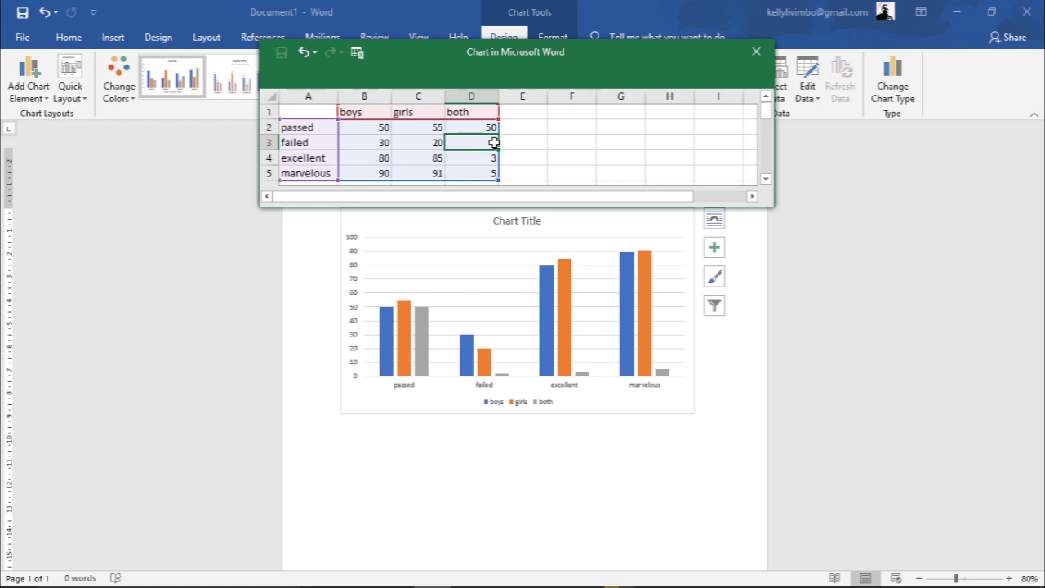
double_click(494, 143)
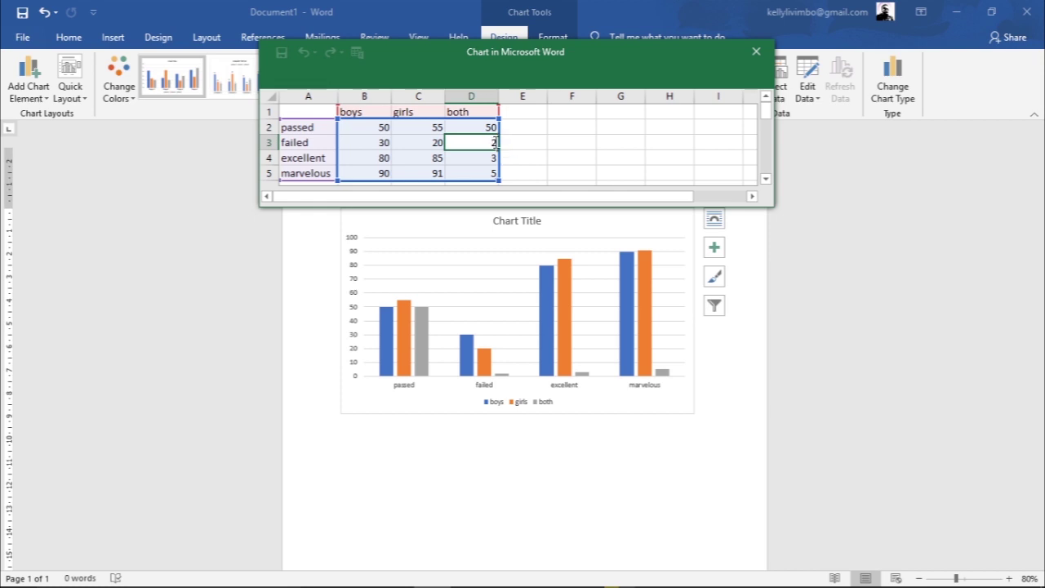
key(Delete)
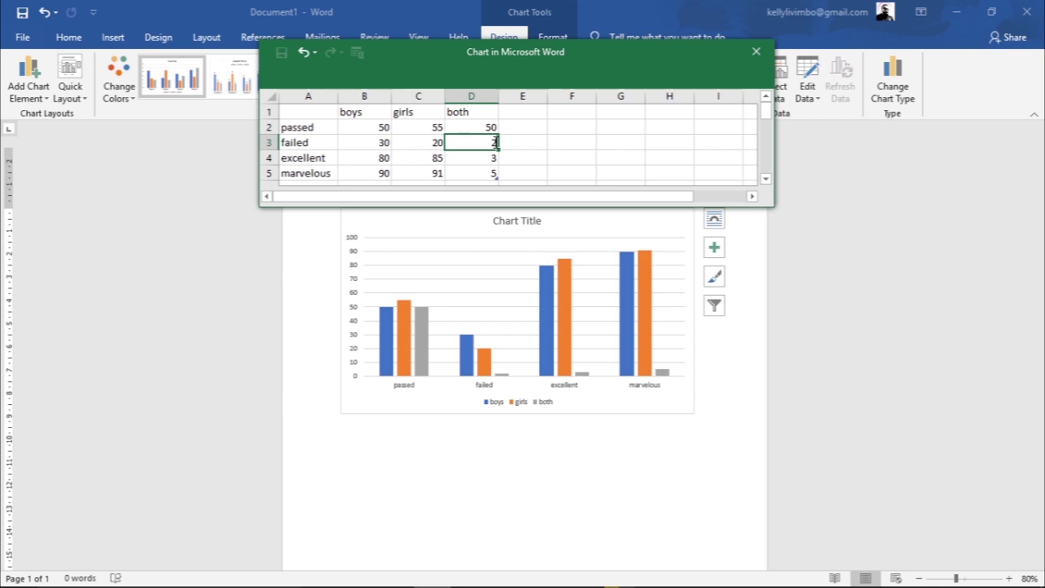
key(Return)
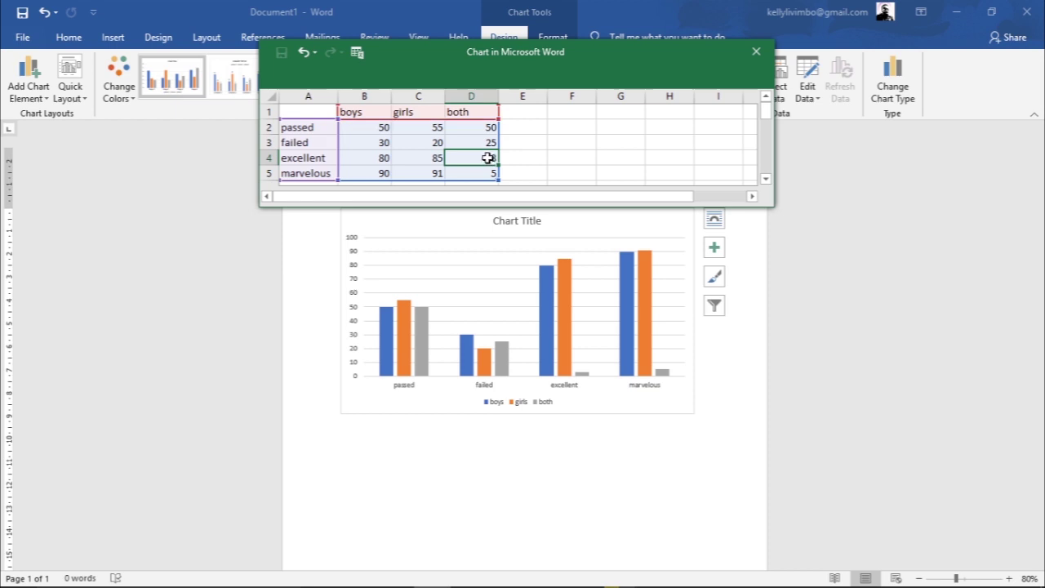
- Set the both series values to 83 for excellent (D4) and 90 for marvelous (D5)
text(3)
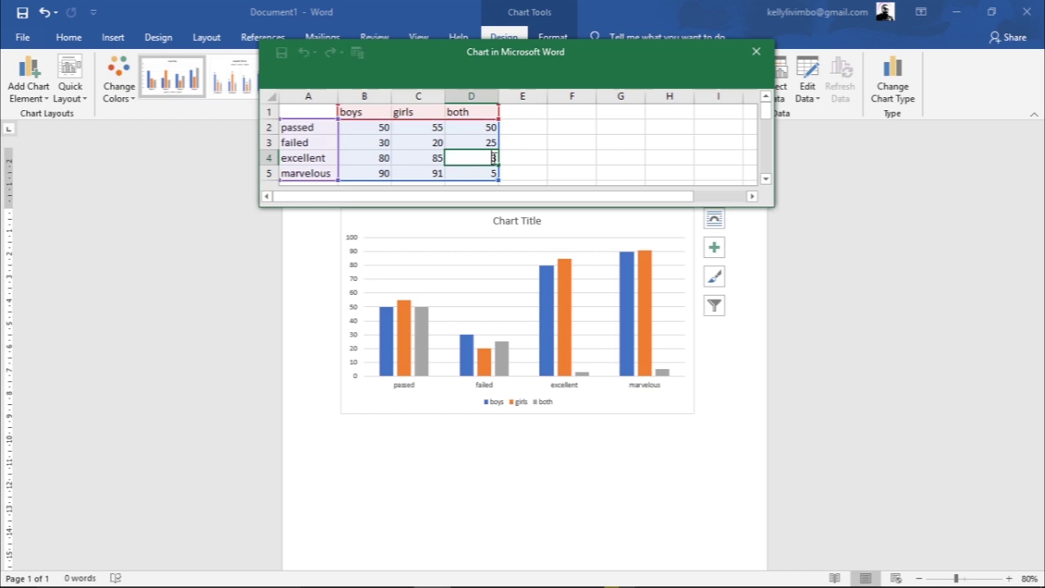
key(Escape)
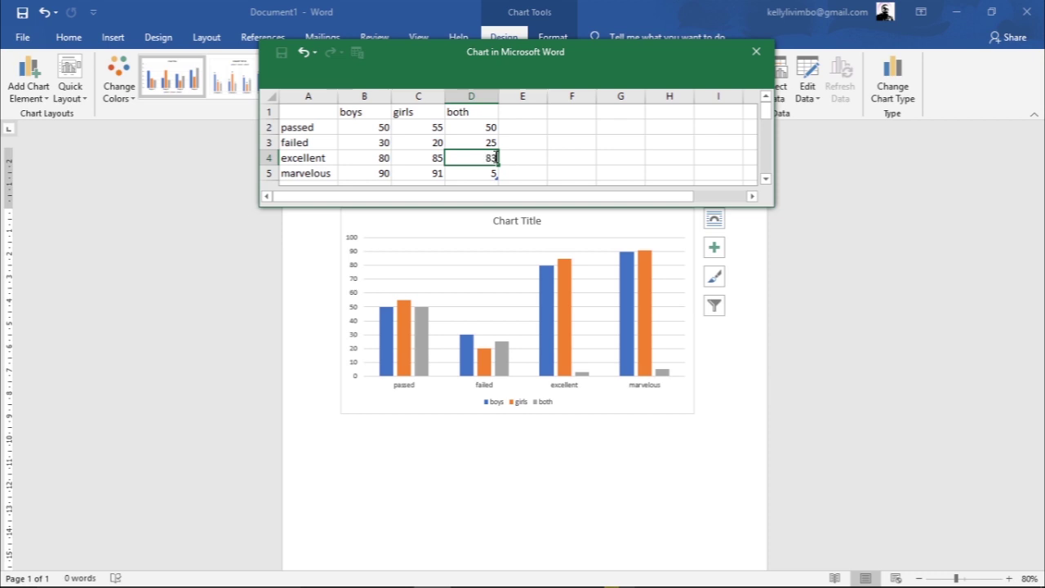
double_click(489, 174)
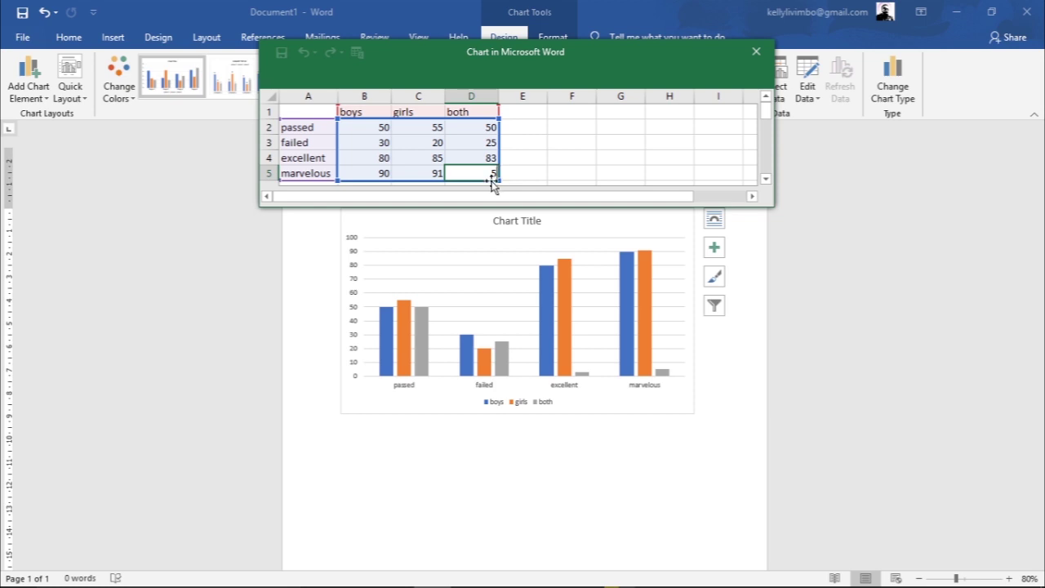
key(Delete)
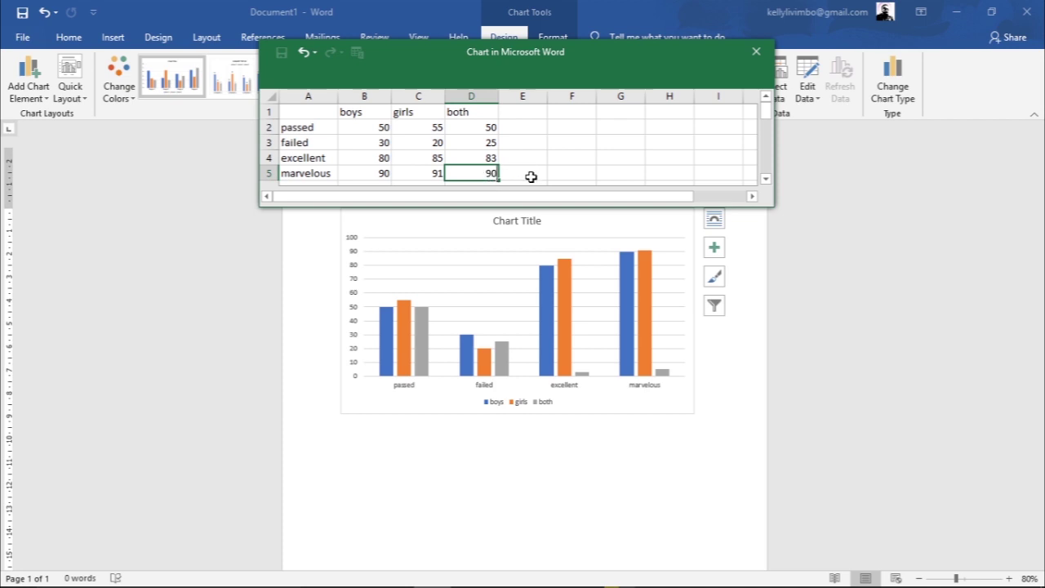
- Commit the last data sheet entry, move the sheet clear of the chart, and close it
click(530, 177)
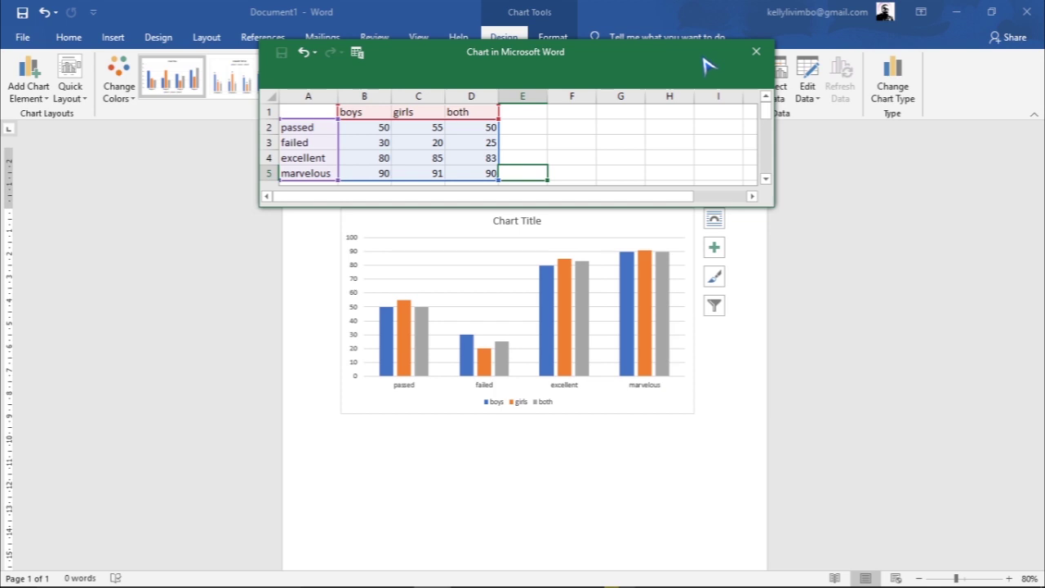
drag(707, 65, 740, 471)
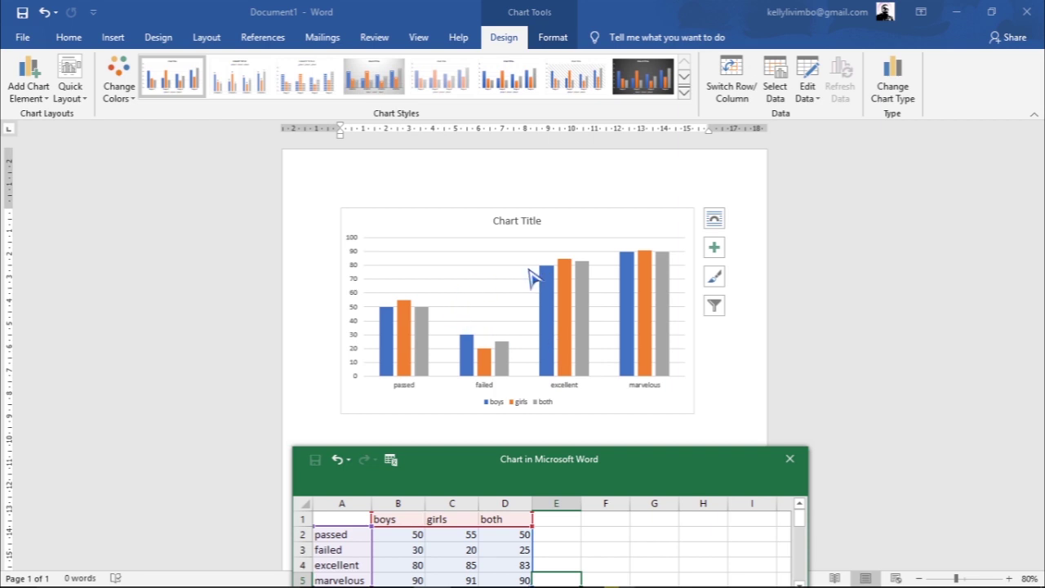
click(470, 214)
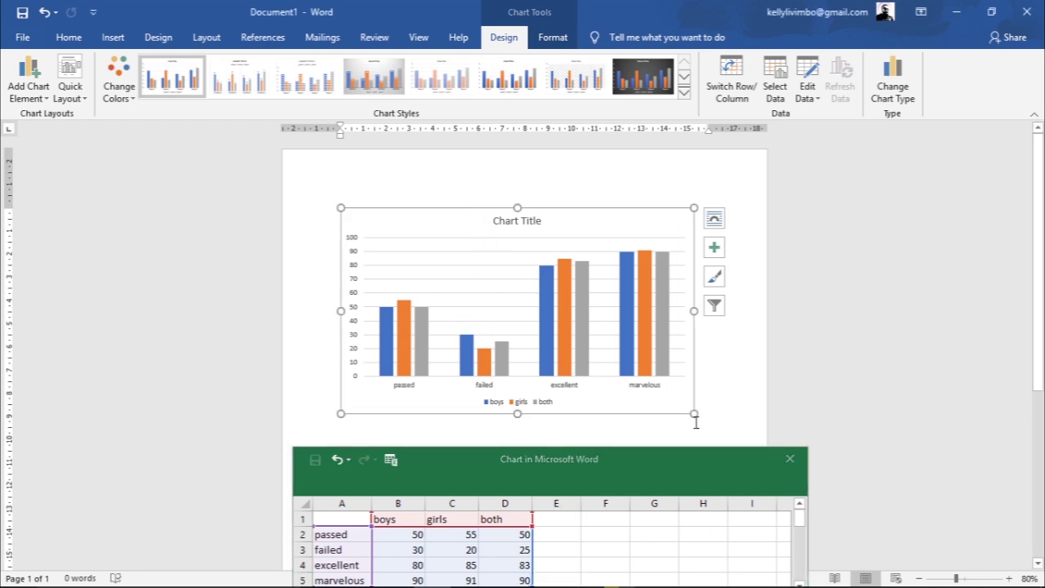
click(787, 462)
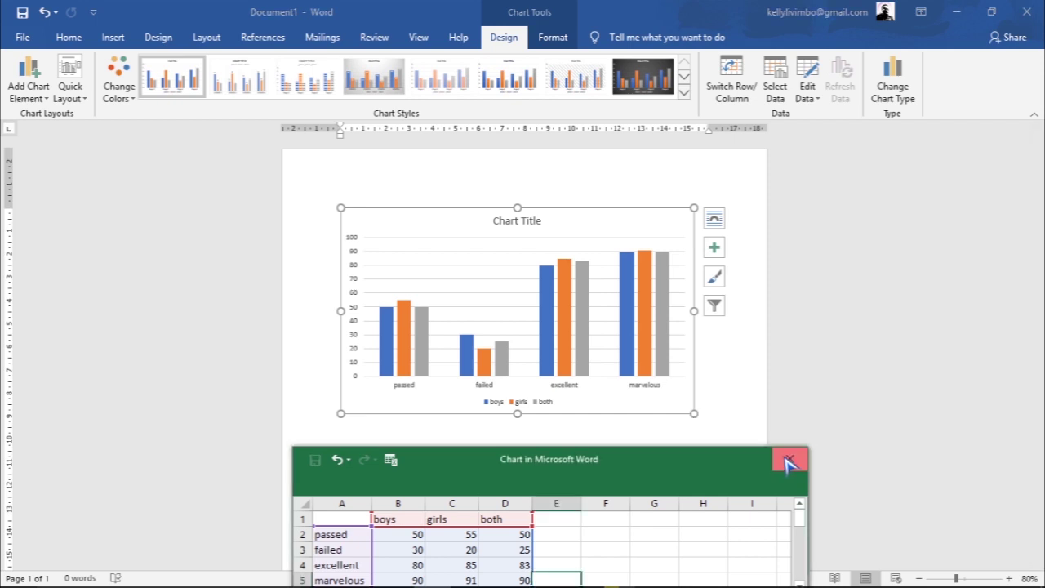
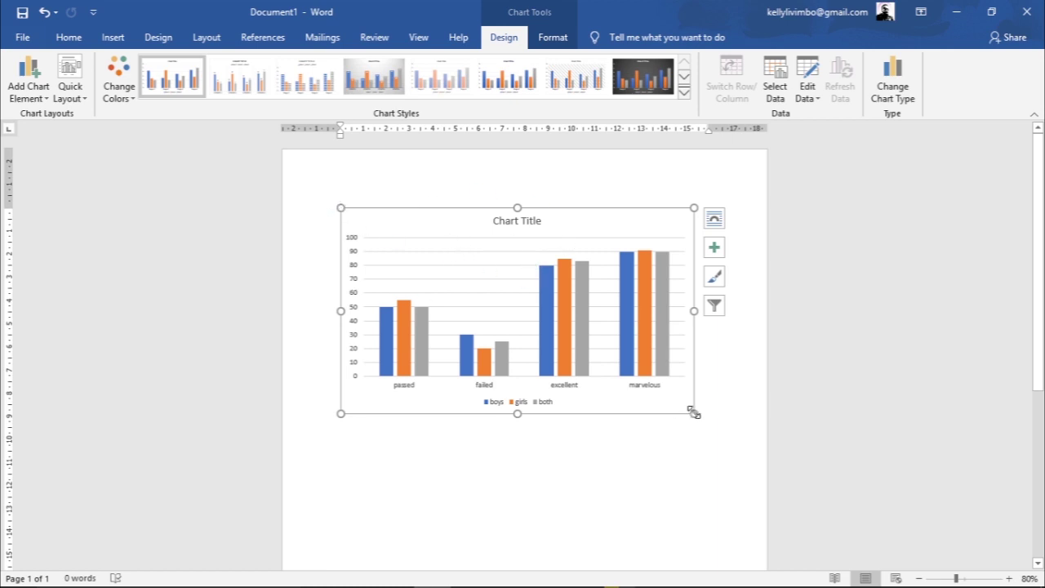
- Enlarge the chart from its lower-right corner to about 17 cm wide, extending slightly past the right page margin
drag(693, 414, 731, 440)
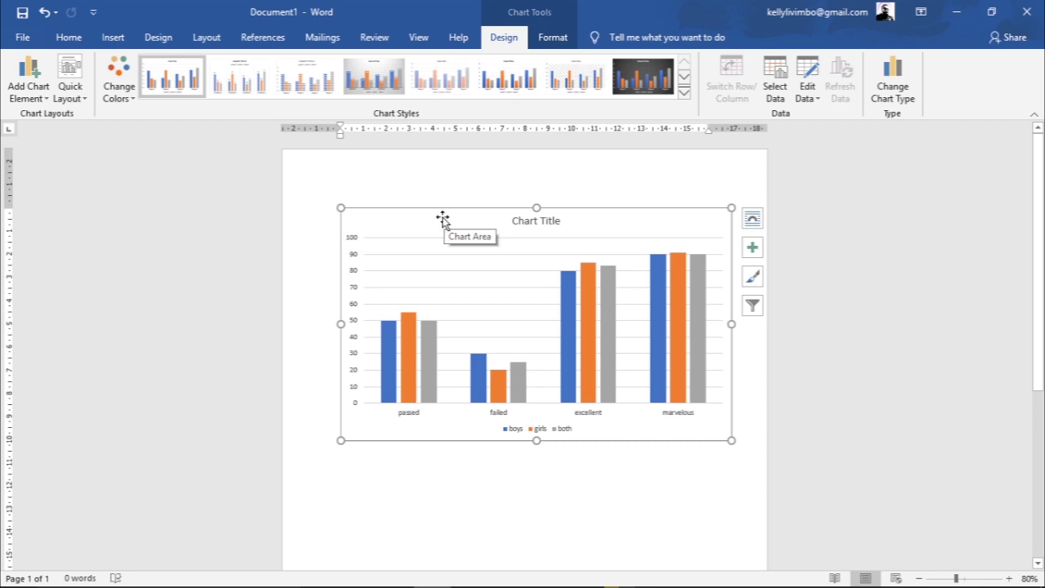
drag(441, 216, 349, 451)
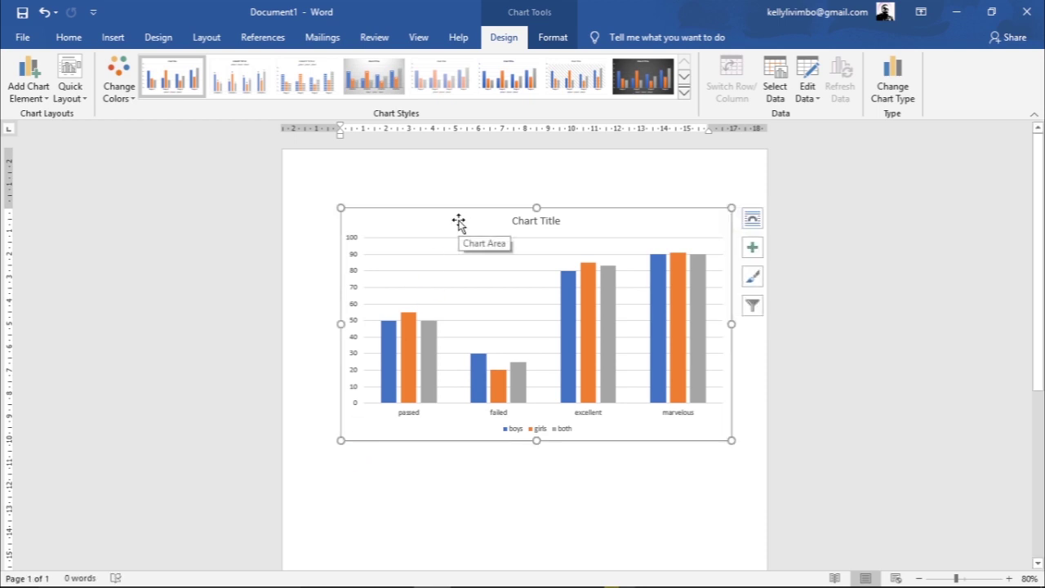
scroll(1038, 241, down, 1)
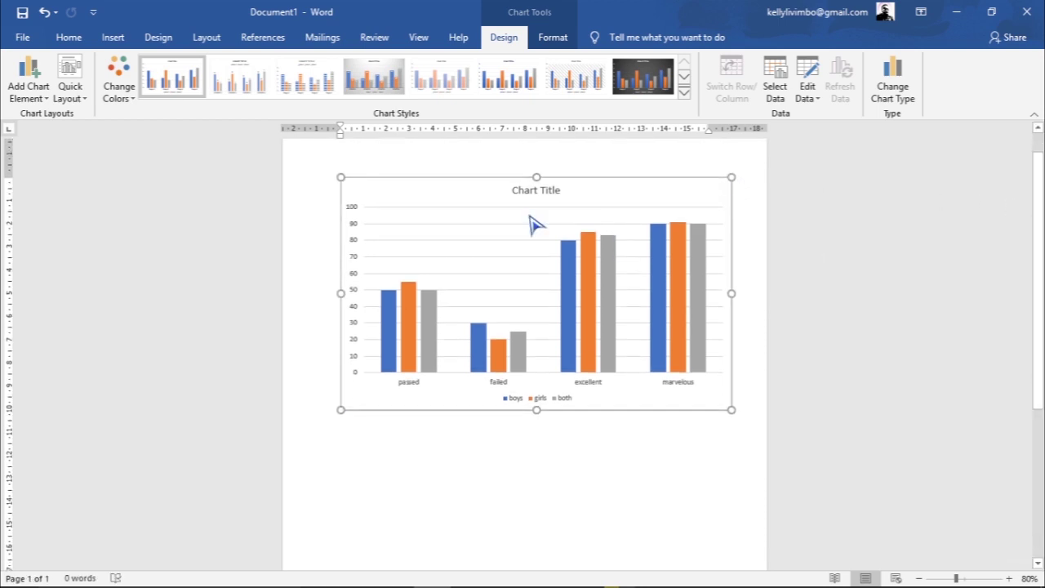
click(463, 250)
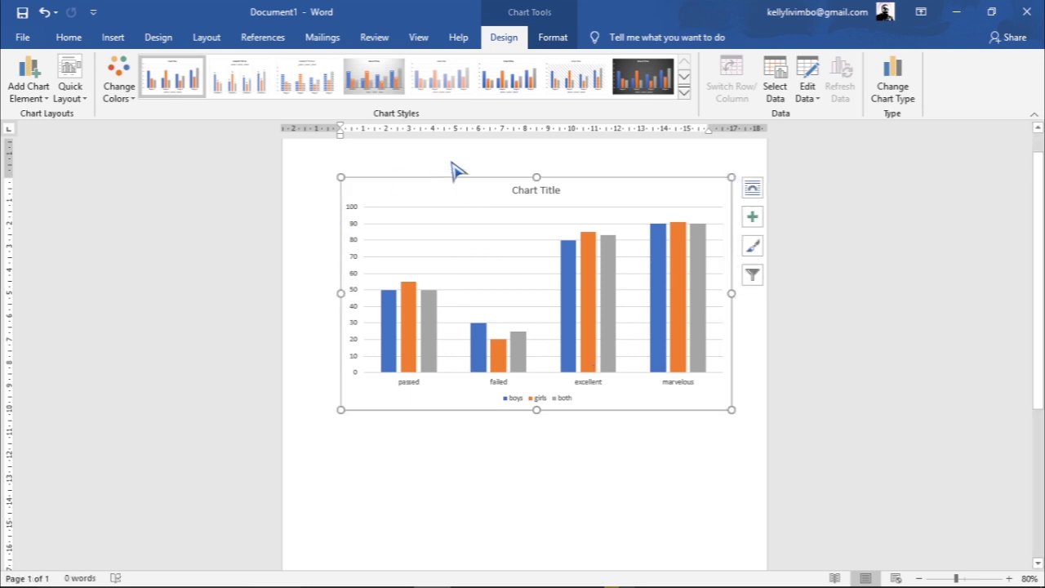
scroll(791, 146, up, 1)
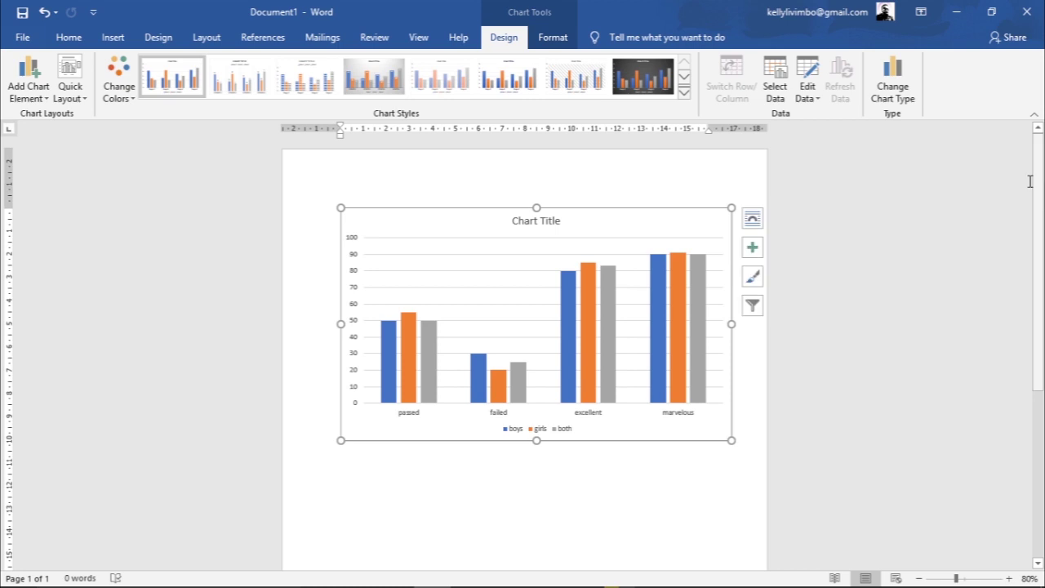
- Apply the dark Style 8 chart style to the column chart
click(685, 93)
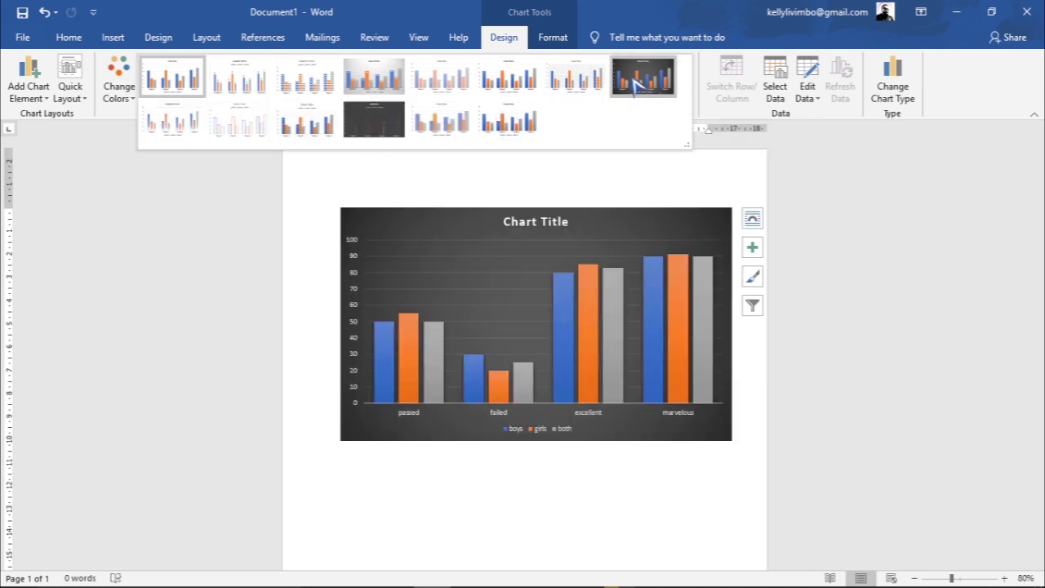
click(635, 82)
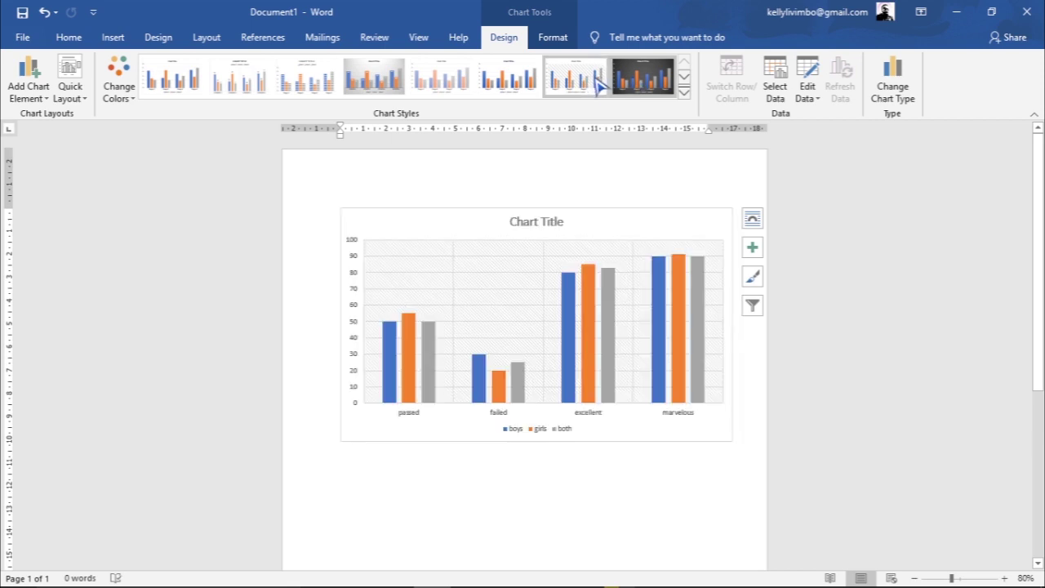
click(684, 93)
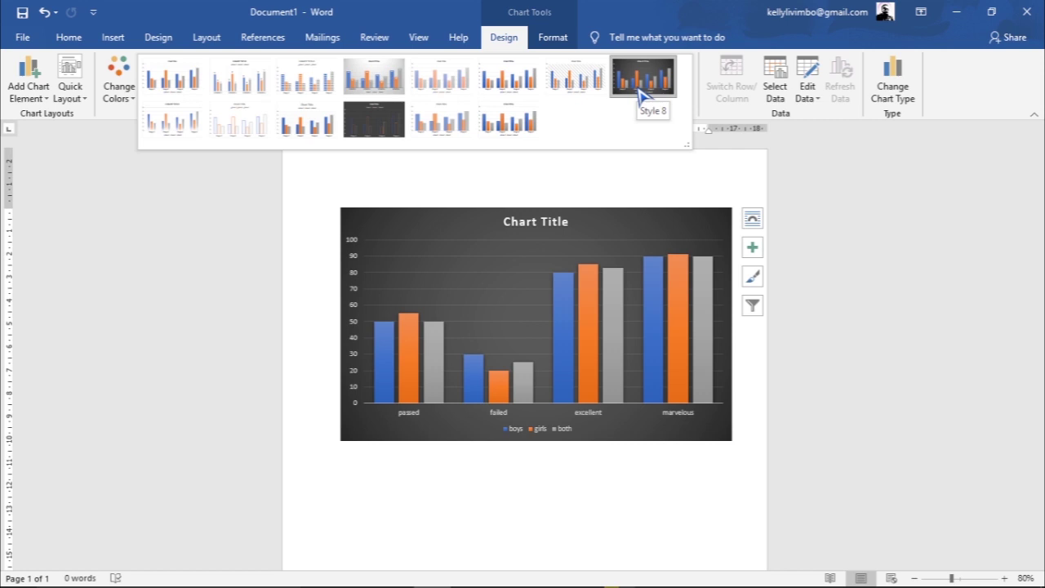
click(641, 92)
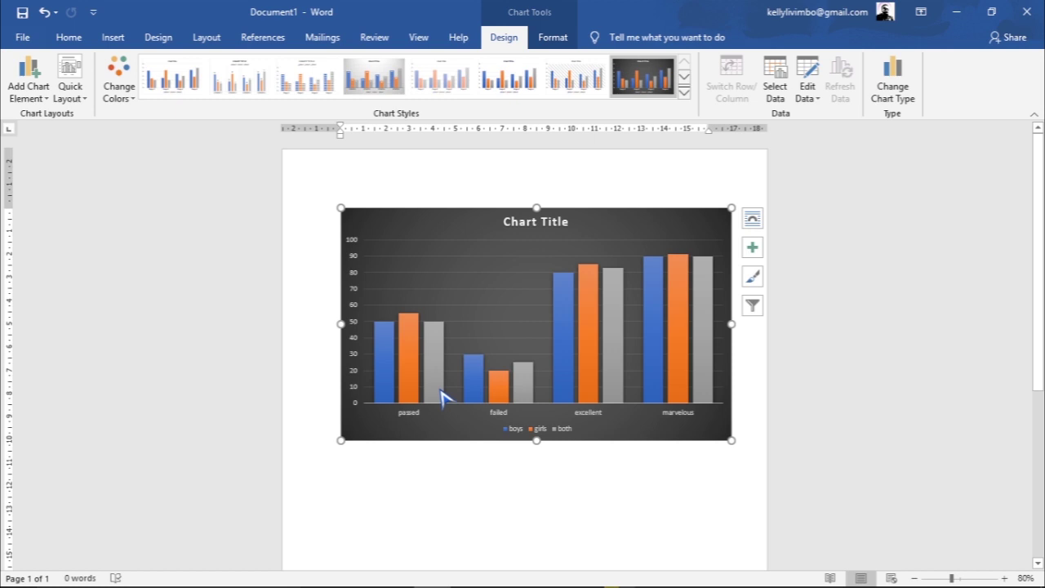
mouse_move(441, 396)
- Try to set the boys value for failed (B3) to 20 in the chart's data sheet, and close the sheet
click(819, 98)
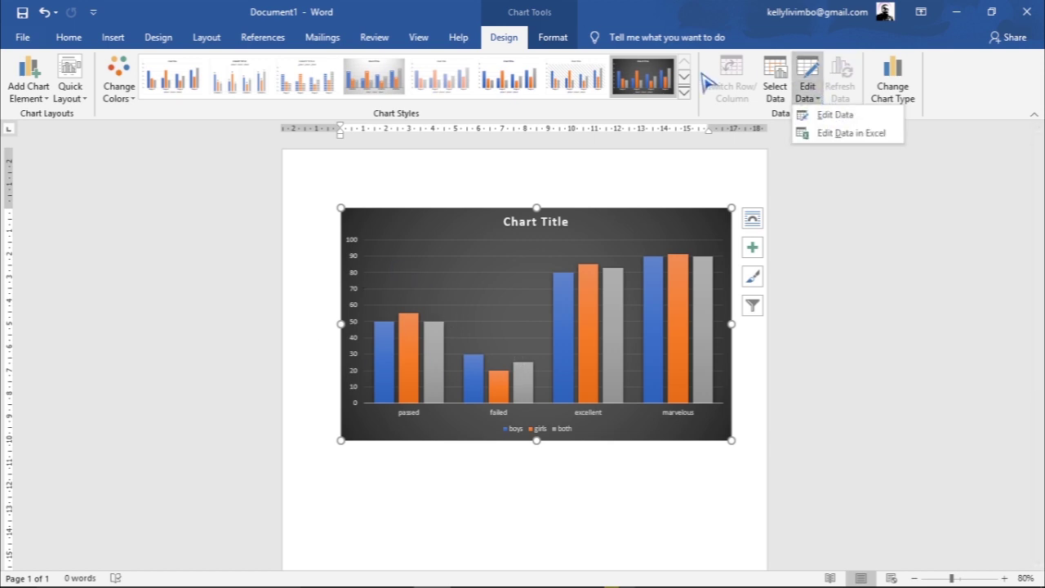
click(837, 118)
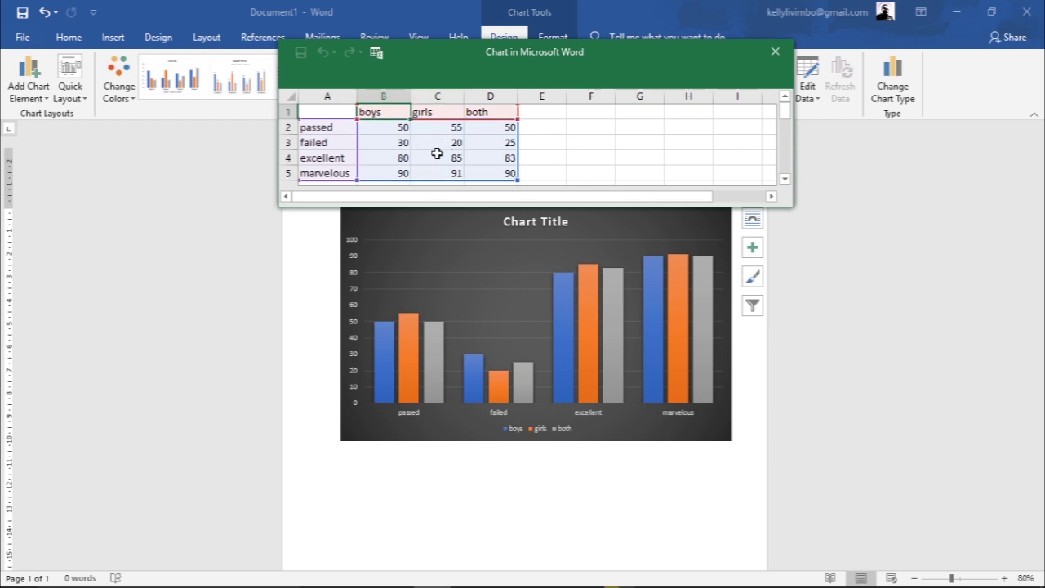
click(399, 143)
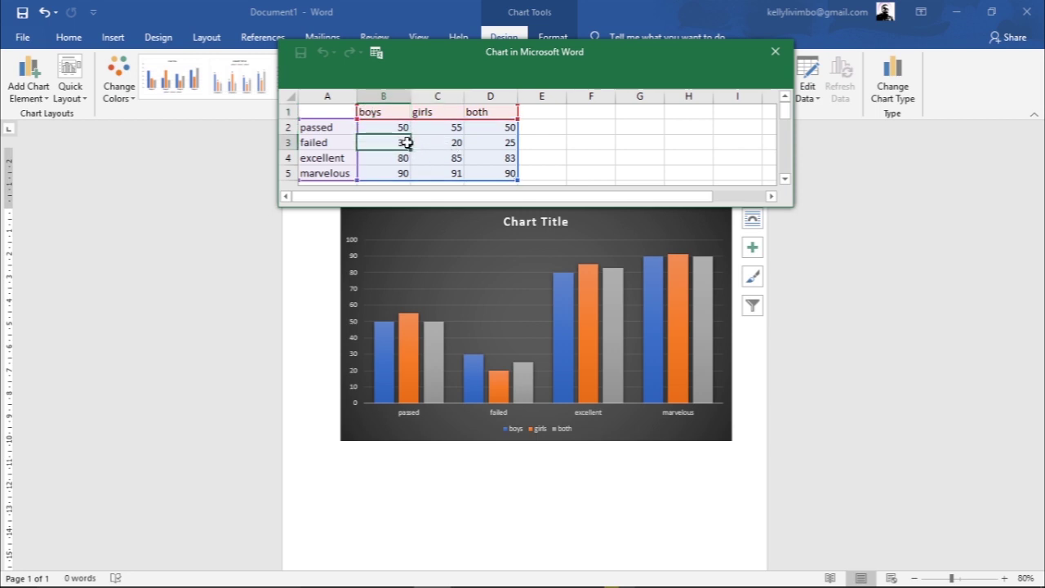
double_click(403, 142)
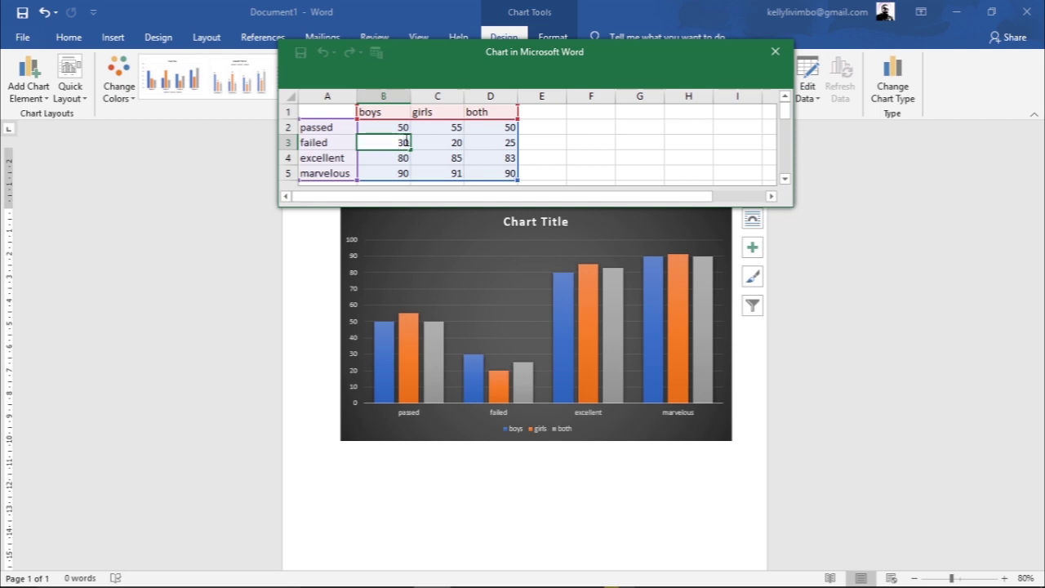
key(BackSpace)
key(BackSpace)
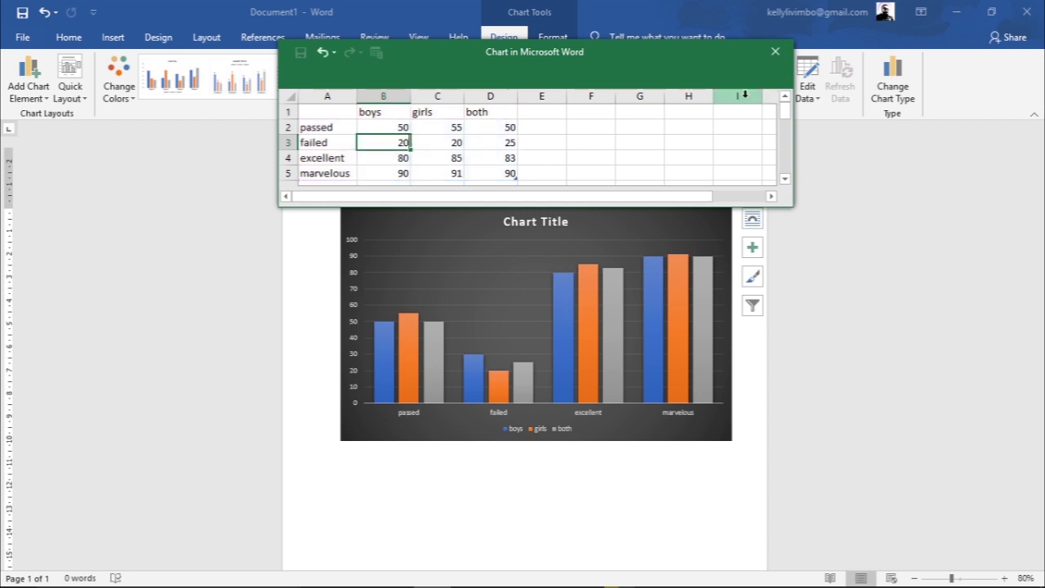
click(770, 55)
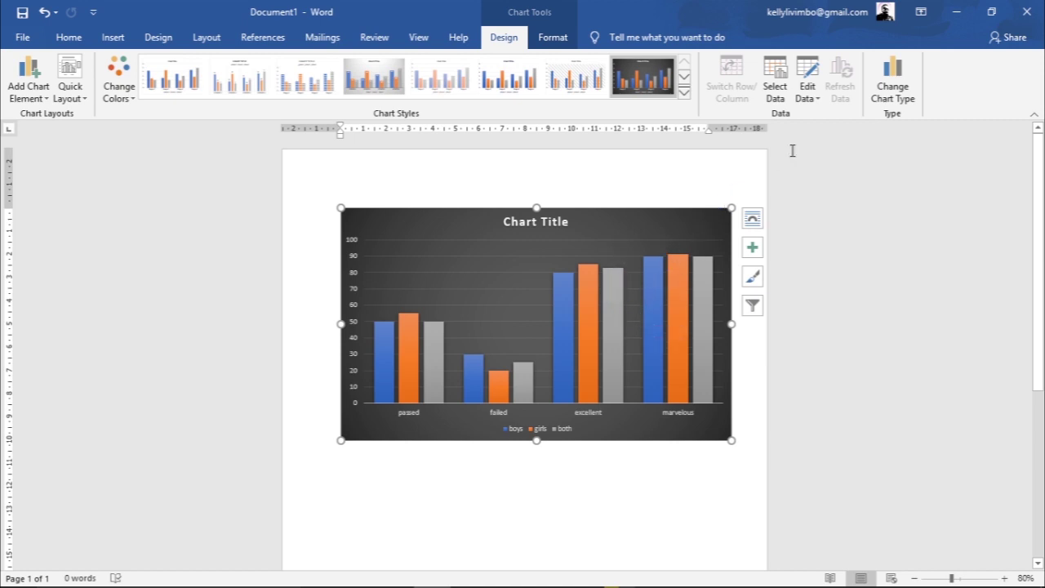
- Compare the pie, bar, area and scatter chart types and change the chart to a standard Pie
click(906, 93)
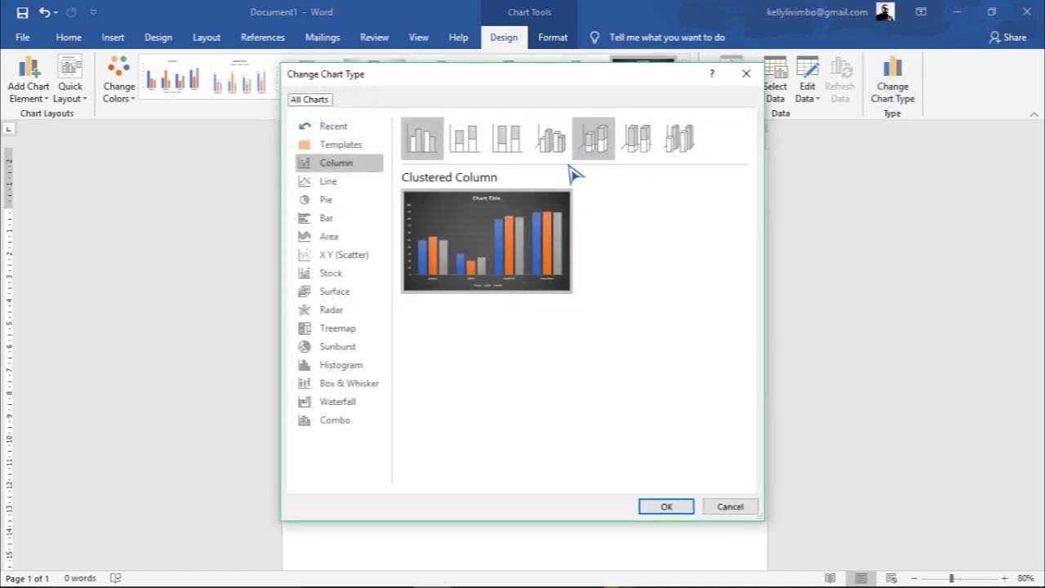
click(346, 202)
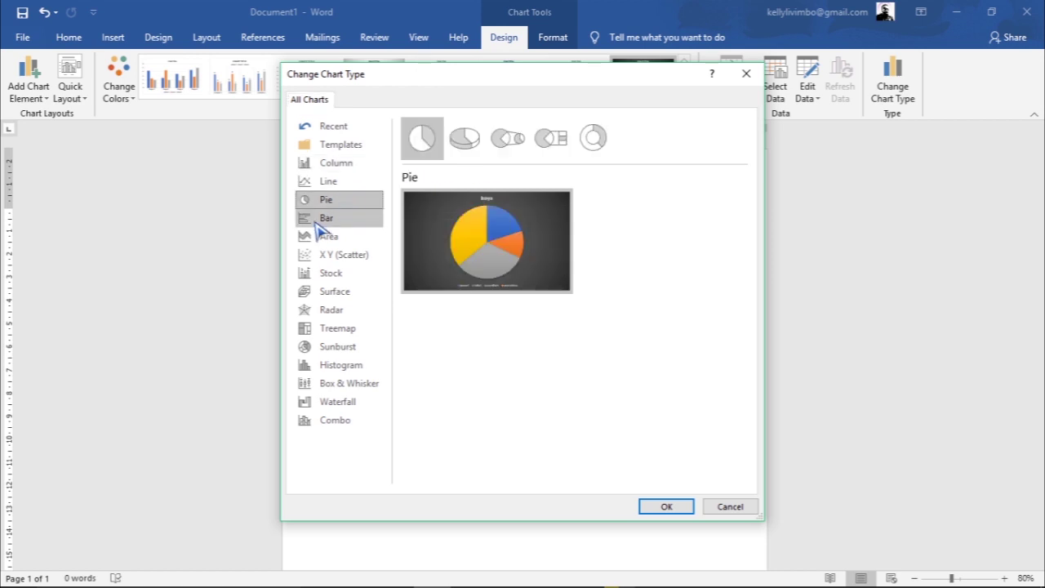
click(317, 220)
click(317, 239)
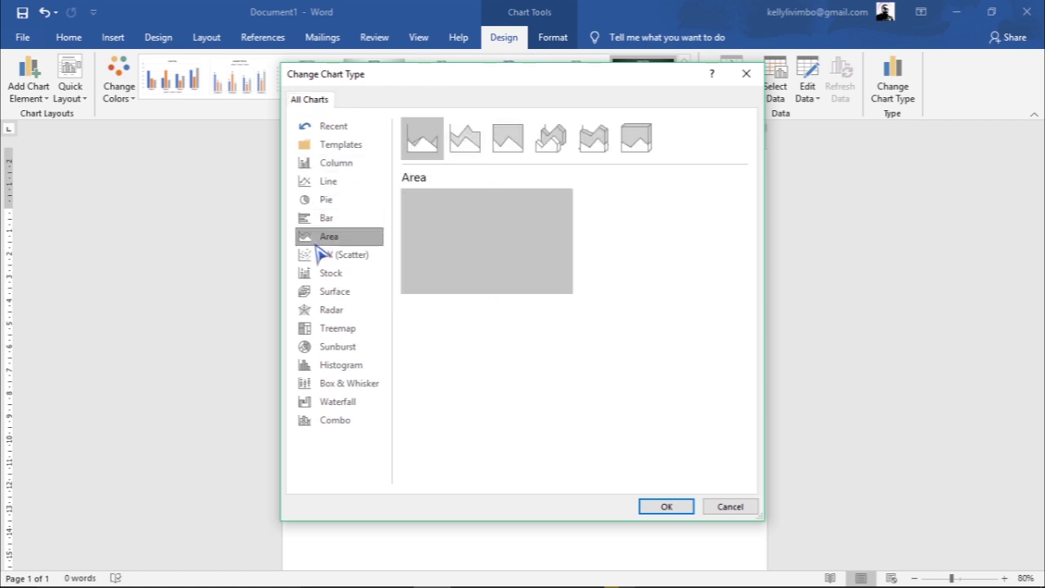
click(320, 255)
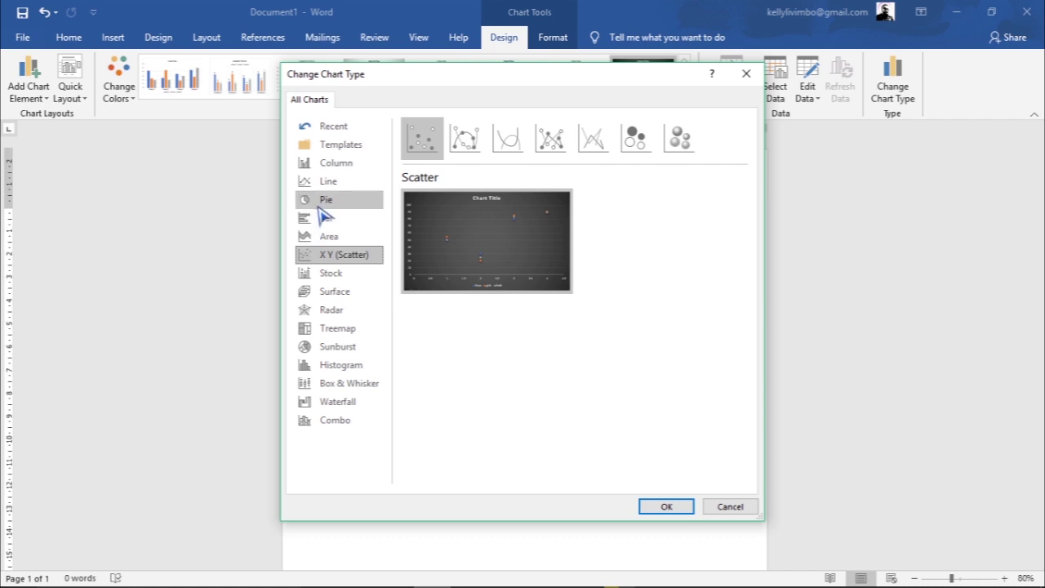
click(319, 206)
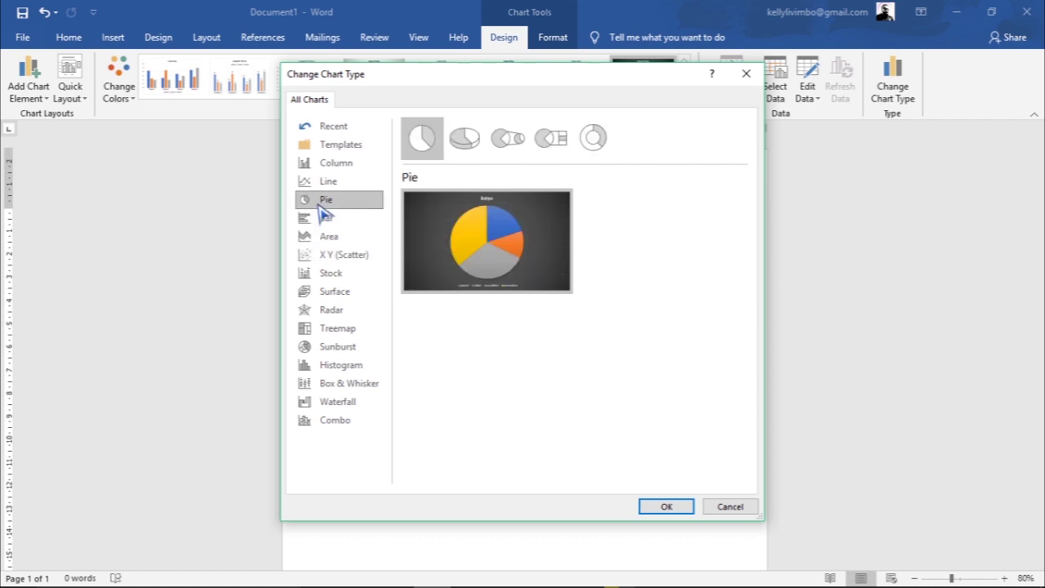
click(666, 505)
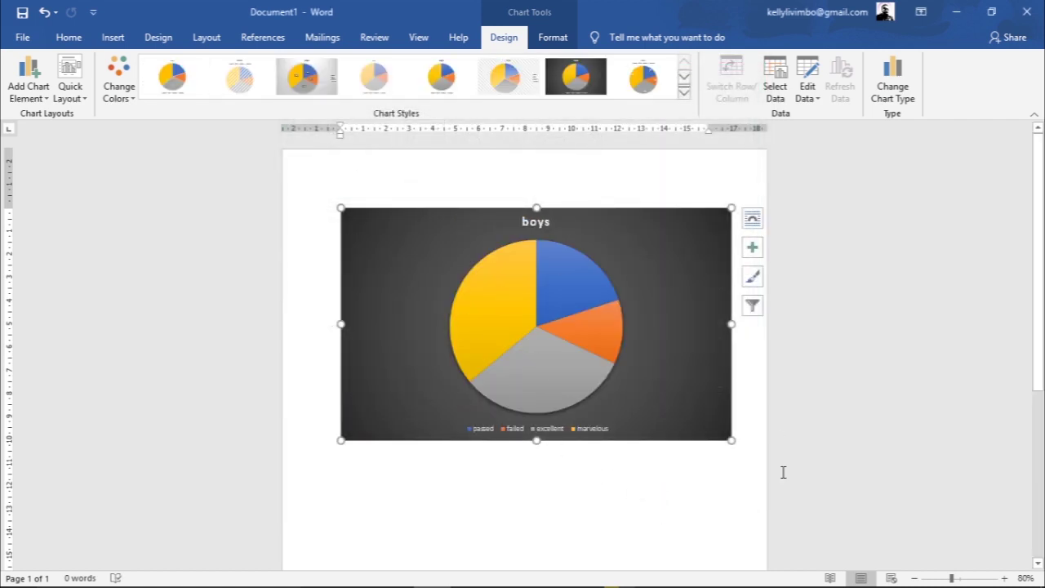
- Change the pie chart back to a Clustered Column chart
mouse_move(501, 381)
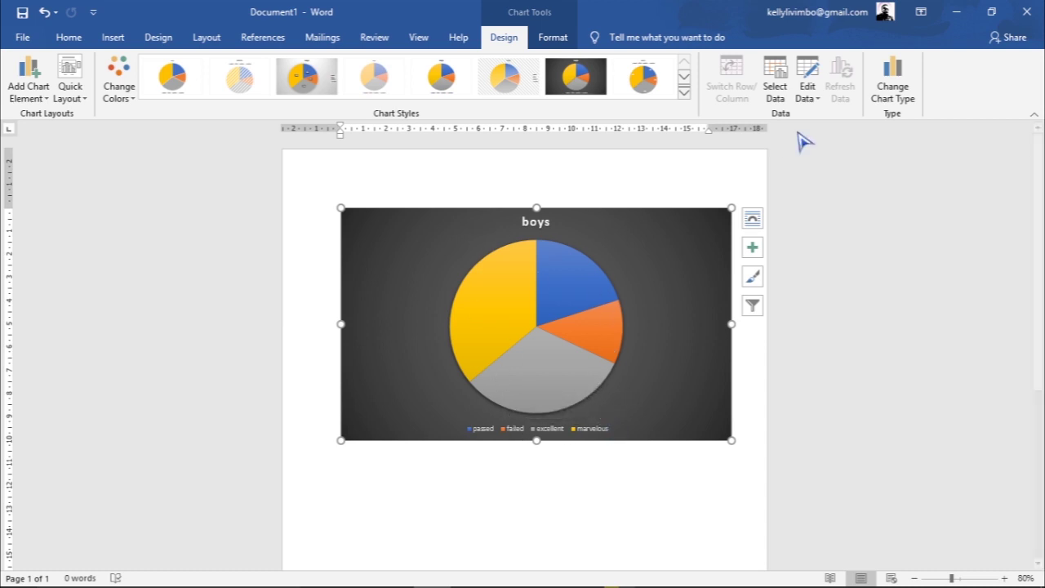
click(910, 92)
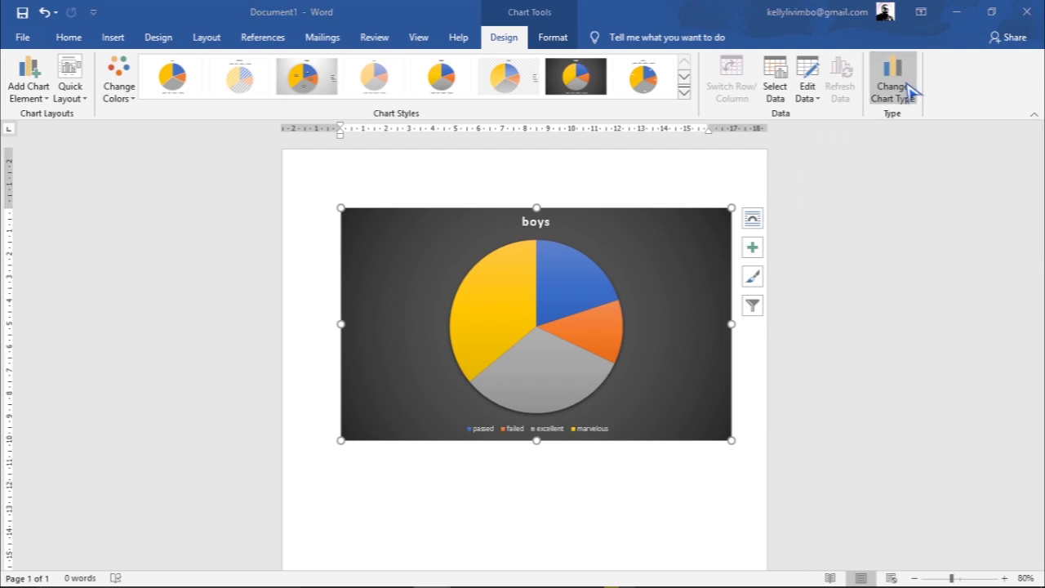
click(343, 163)
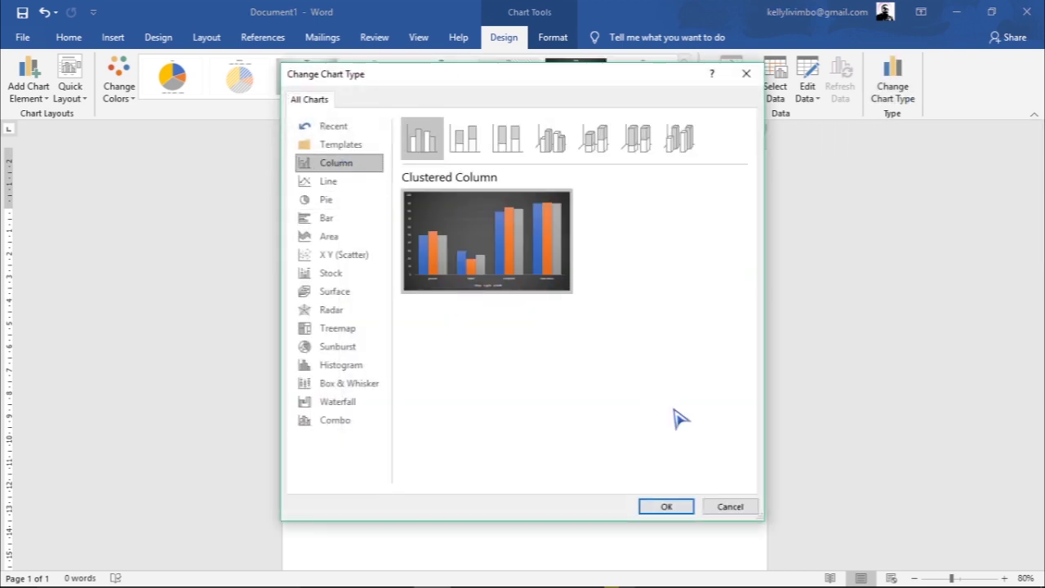
click(668, 507)
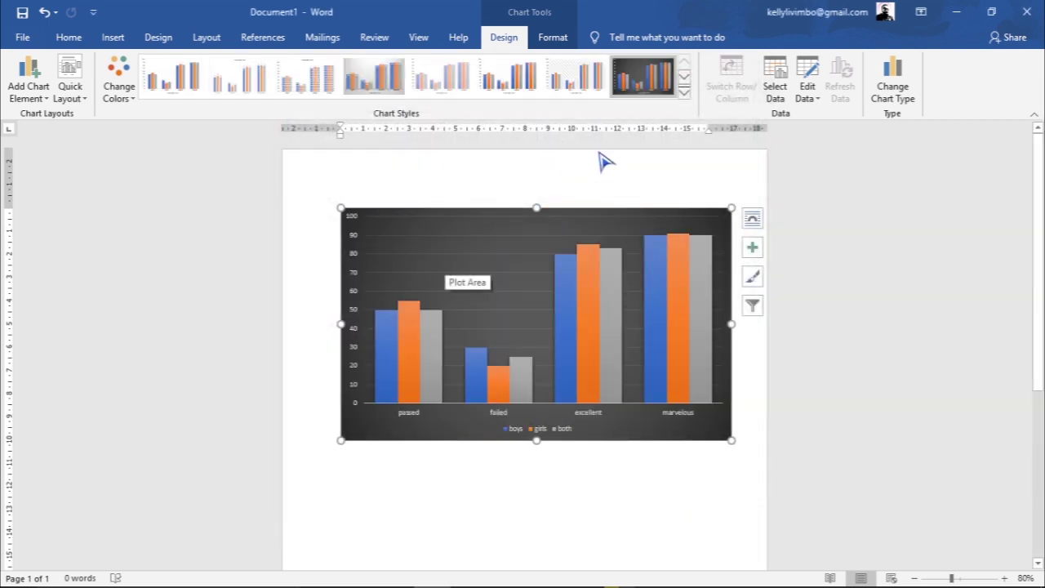
- Preview the available chart colour palettes and apply the first Colorful palette, starting with blue, orange and grey
click(119, 88)
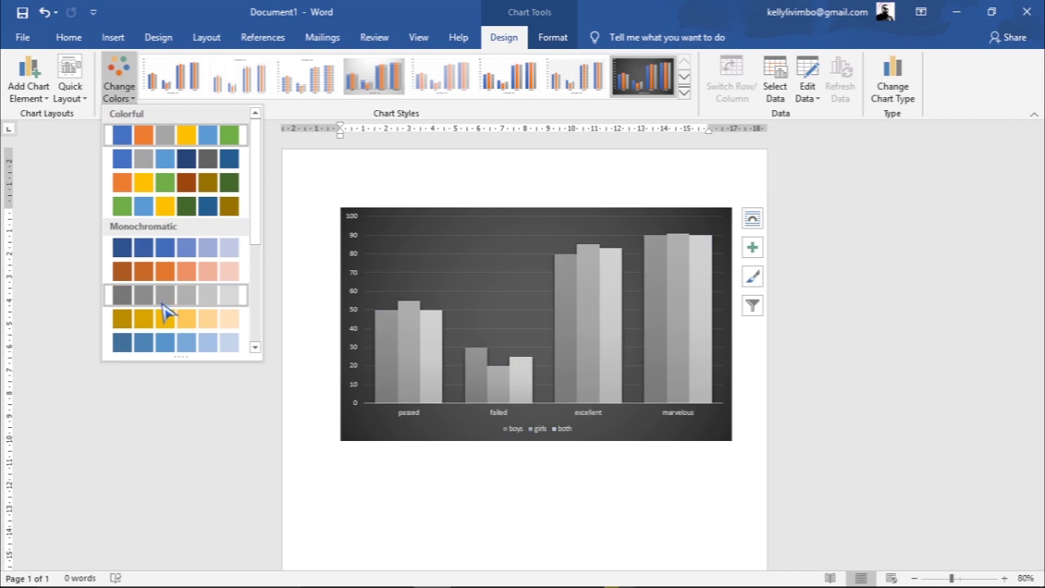
click(255, 347)
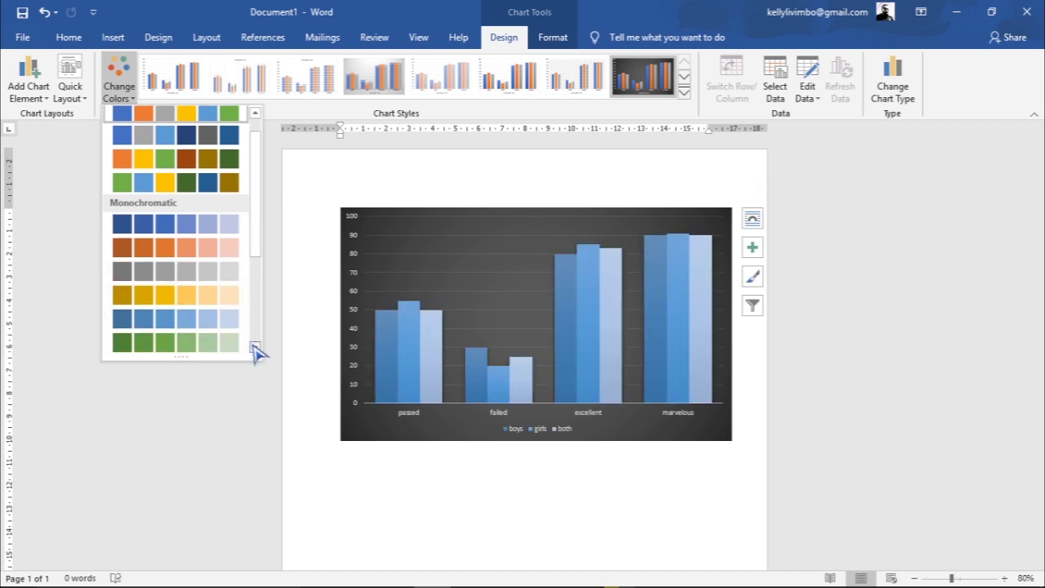
click(255, 347)
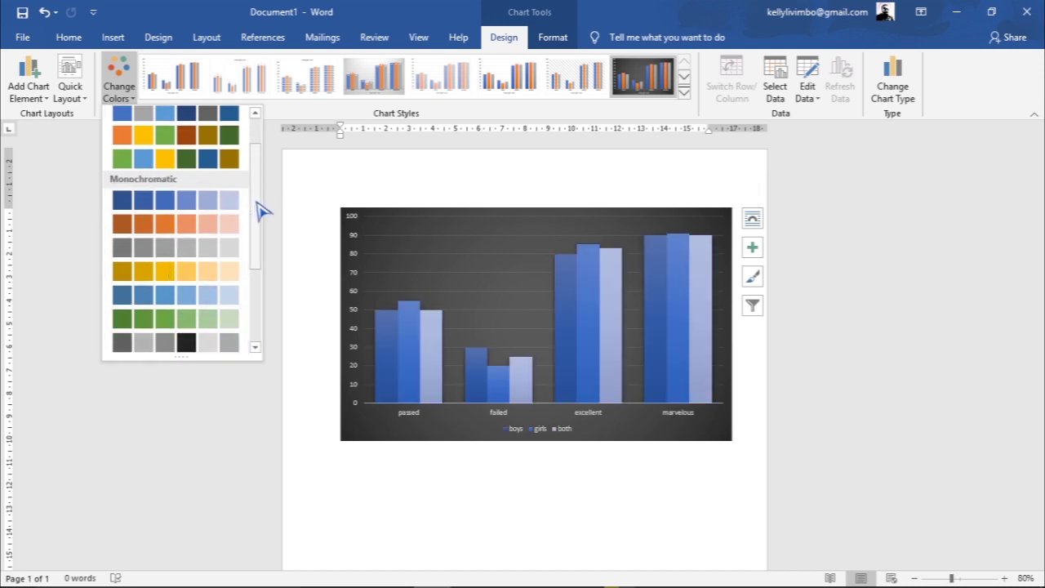
drag(260, 210, 263, 163)
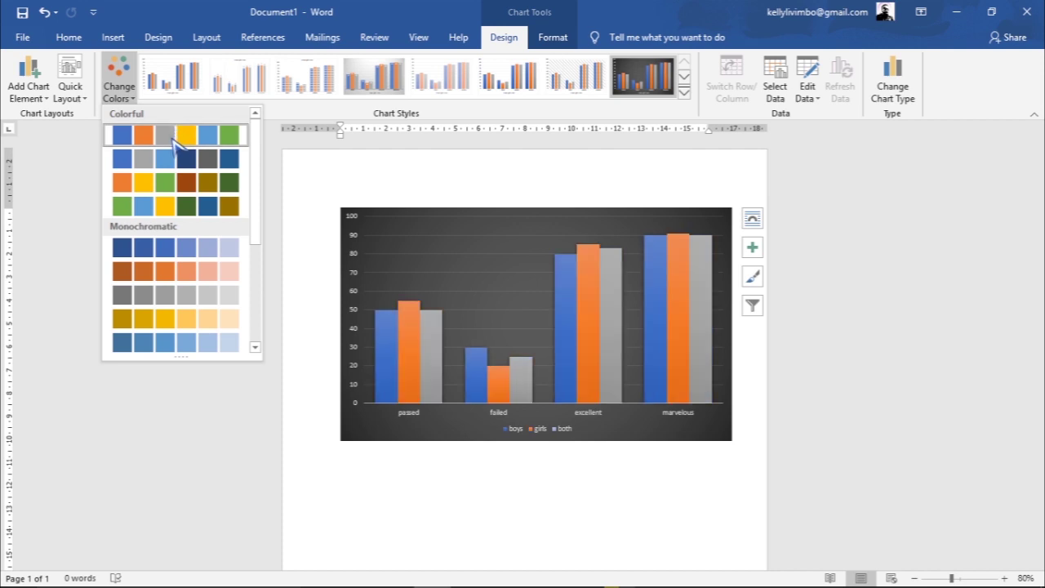
click(180, 137)
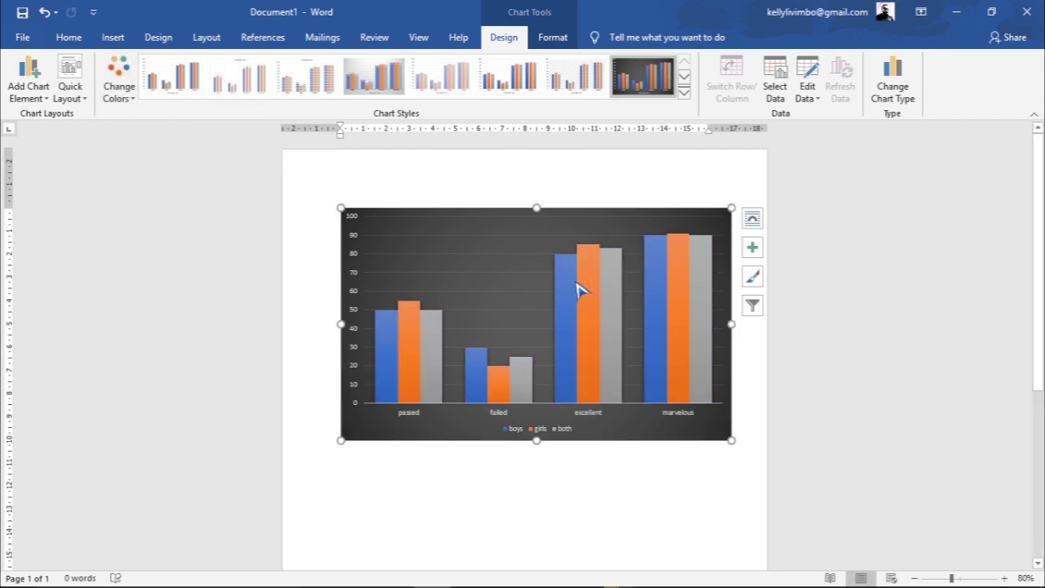
- Save the document in the Documents folder under the name chart as a Word Document (*.docx)
click(23, 37)
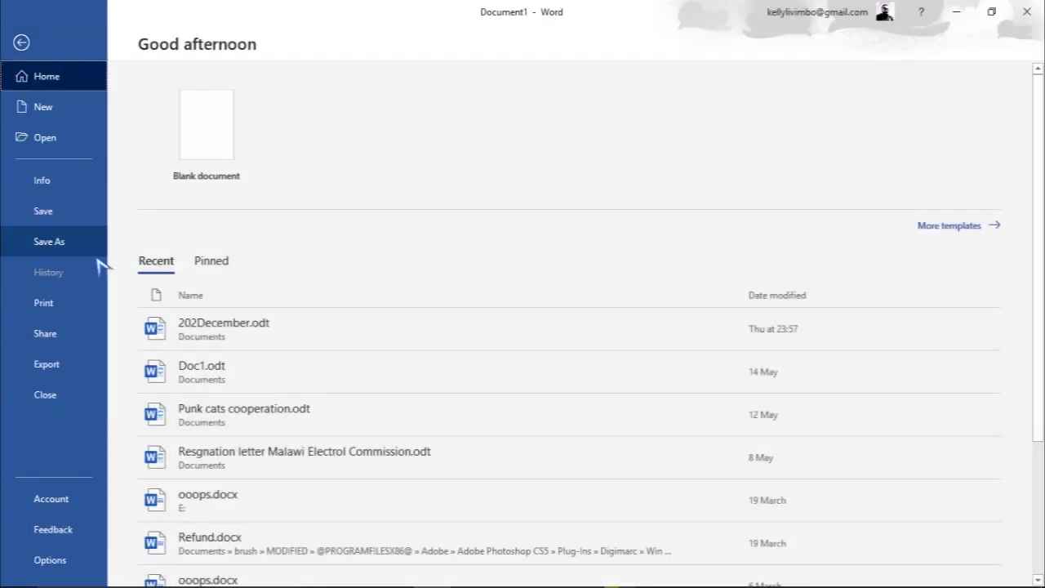
click(90, 222)
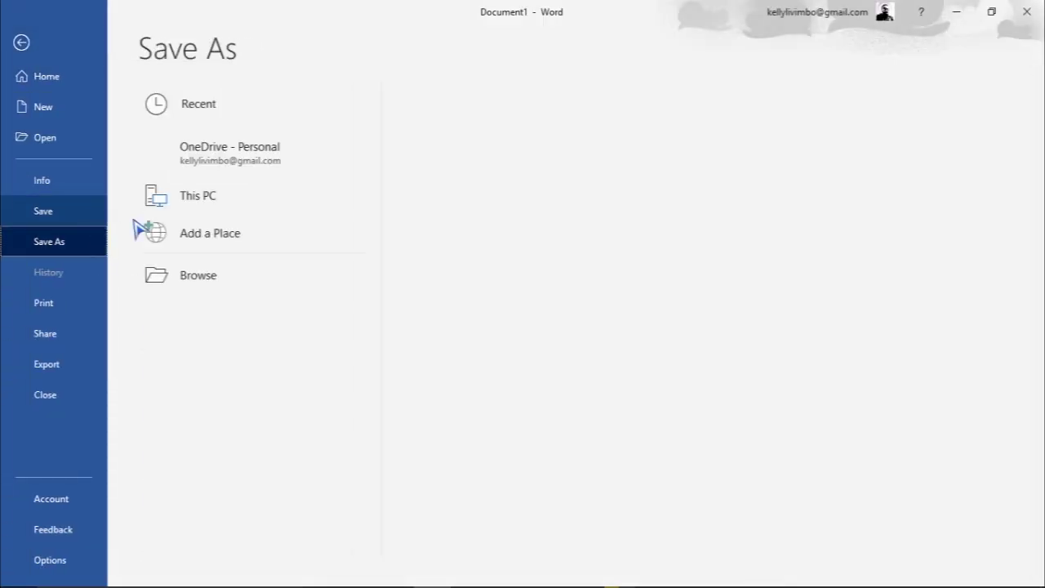
click(451, 211)
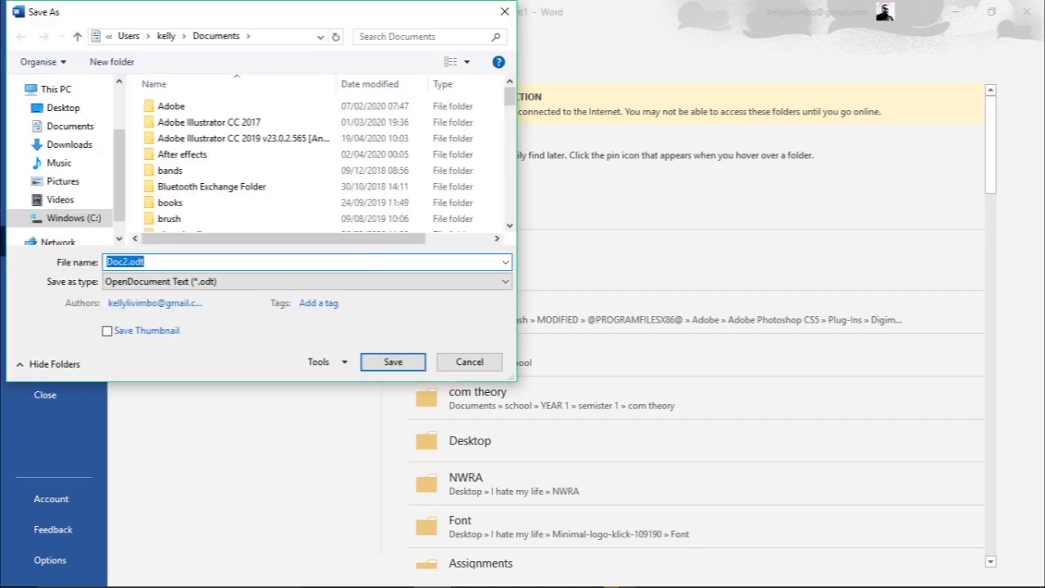
text(h)
key(BackSpace)
text(chart)
click(499, 281)
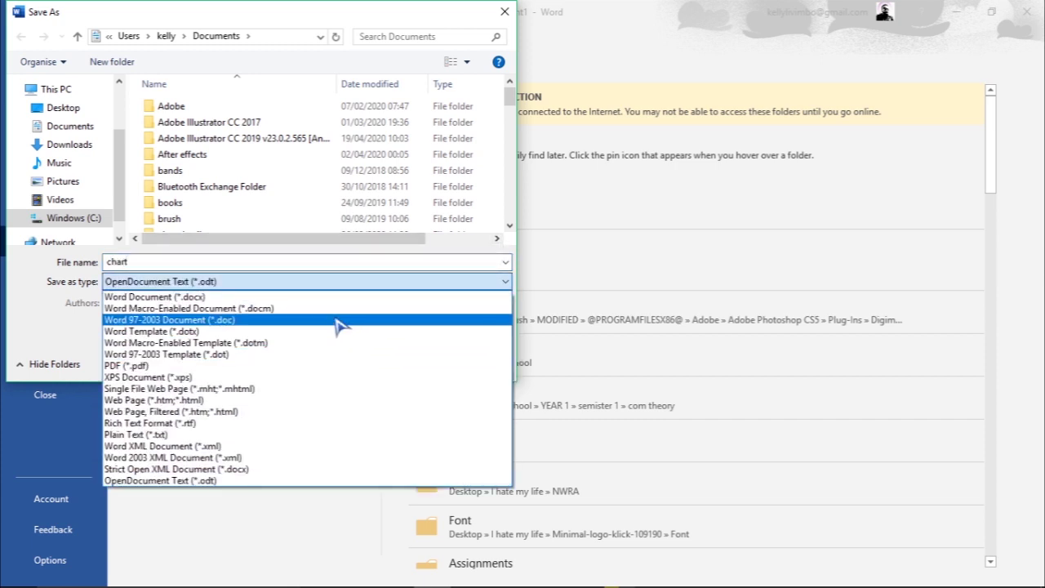
click(323, 297)
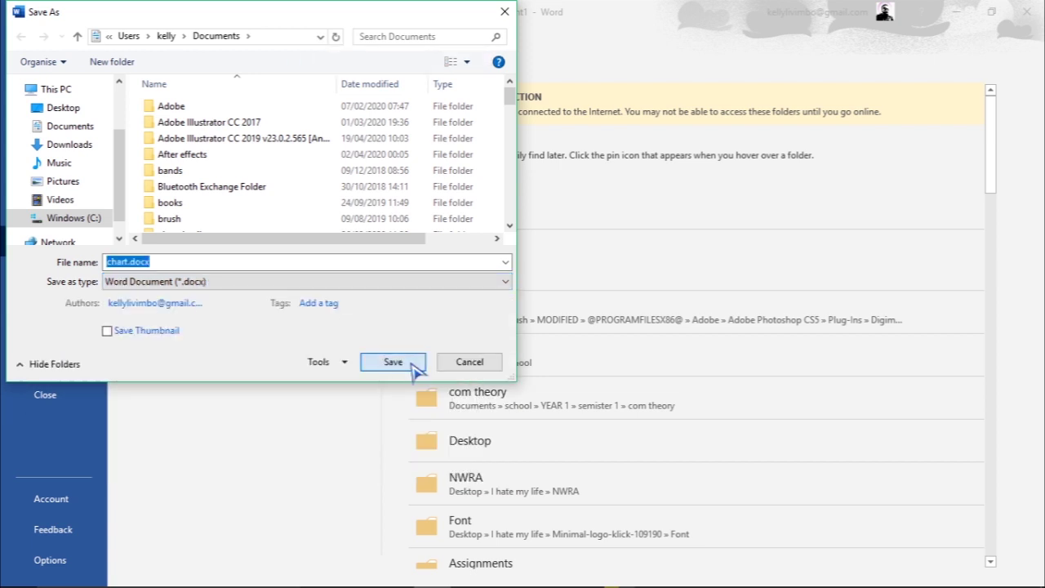
click(393, 361)
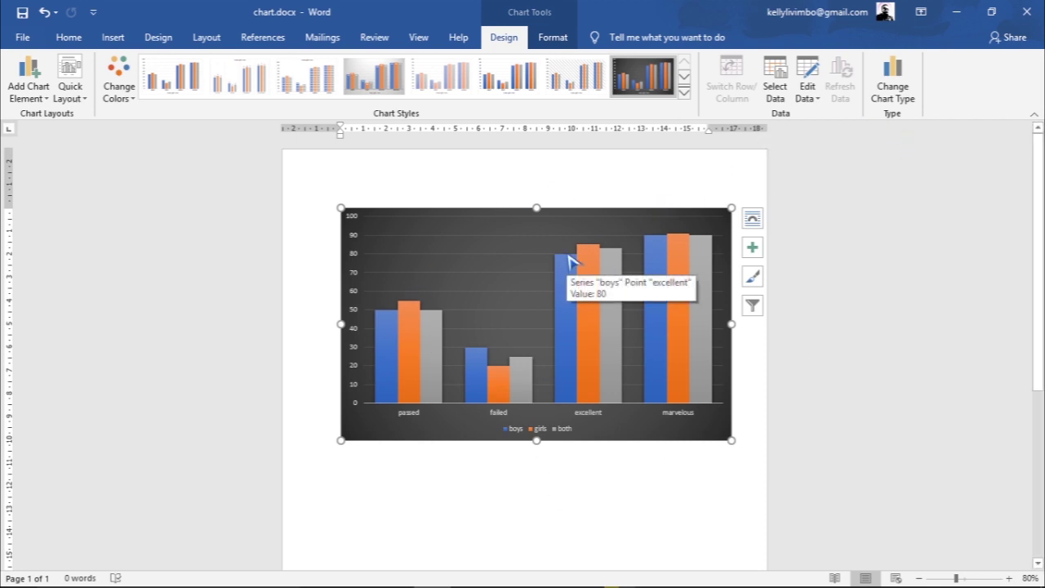
- Review the available chart types for the chart and keep Clustered Column
click(894, 110)
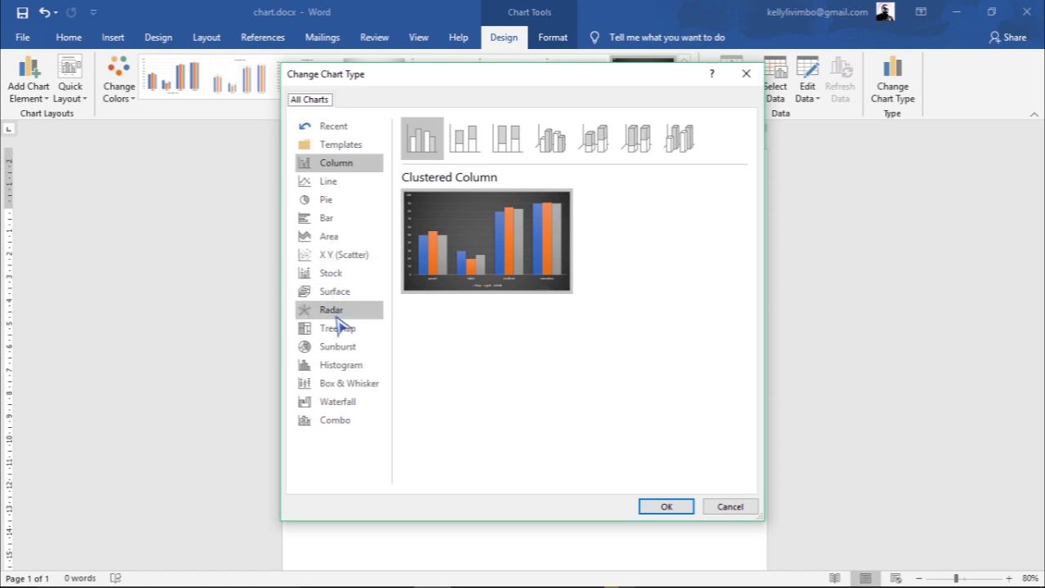
click(686, 512)
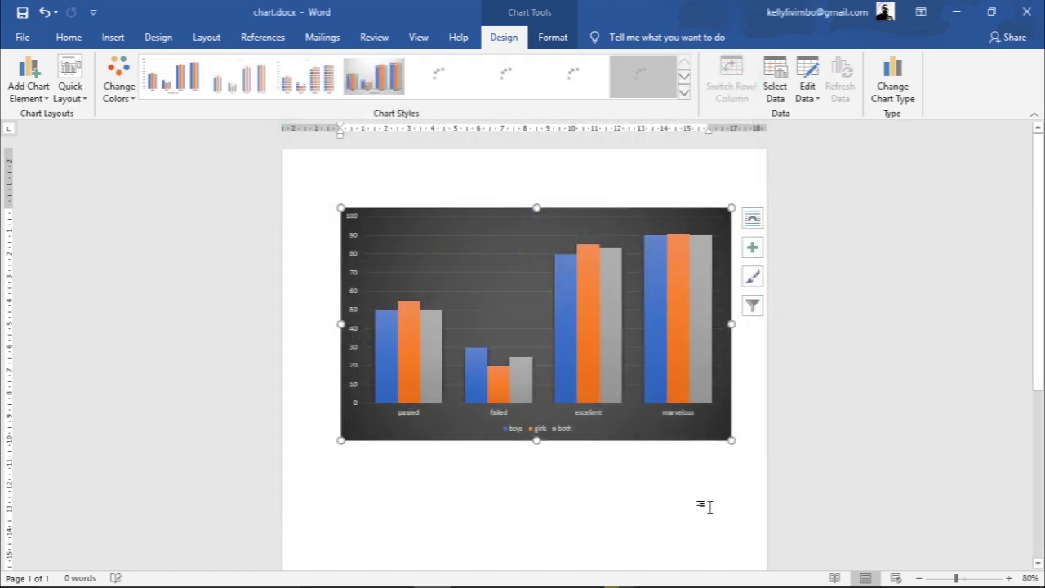